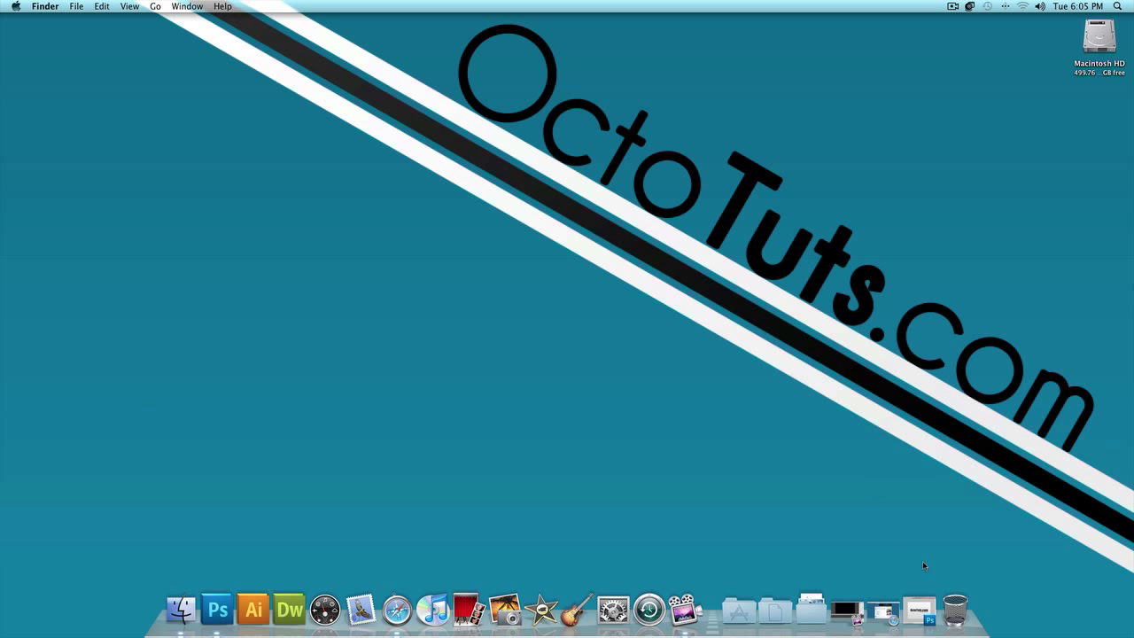
Restore the minimized Untitled-1 OctoTuts.com banner from the Dock.
click(919, 609)
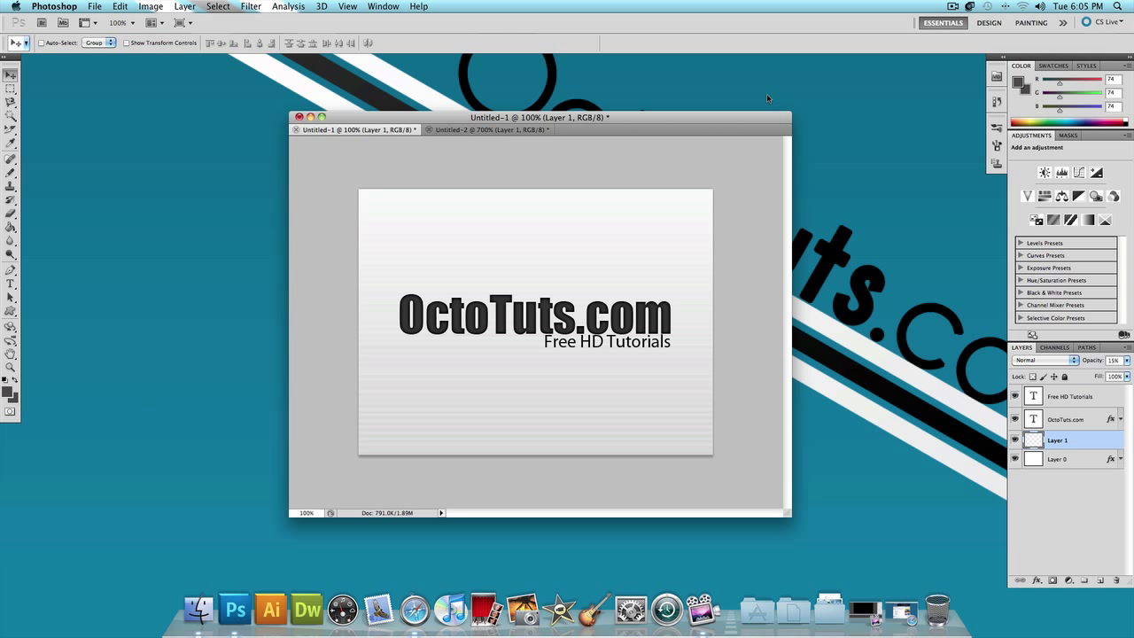
Create a new blank 600×450 px document.
click(92, 7)
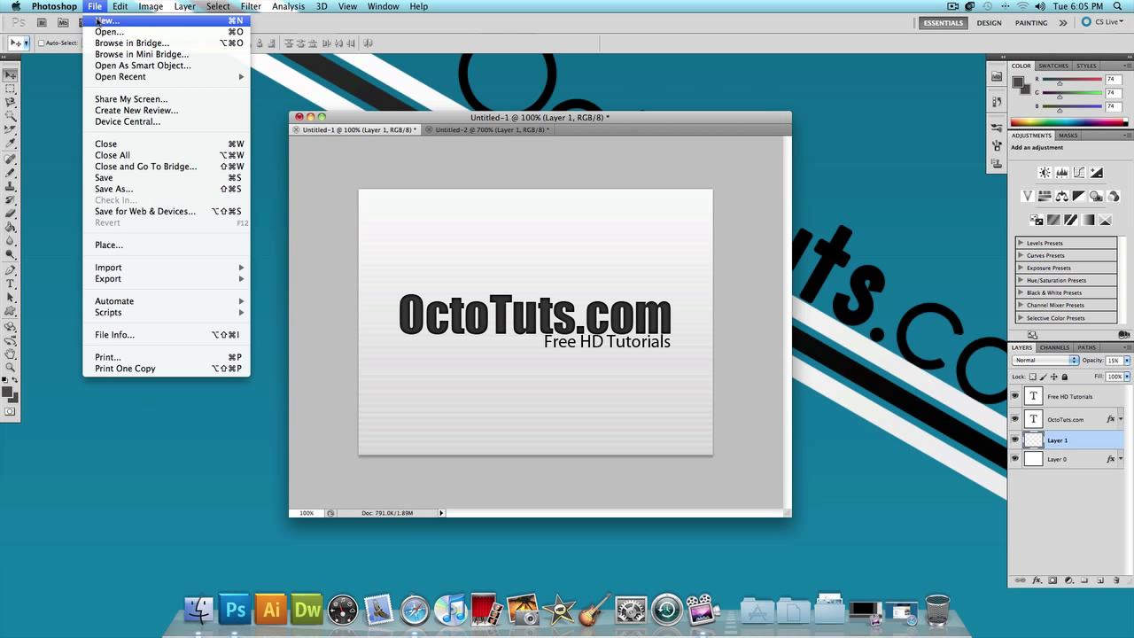
click(96, 20)
click(526, 260)
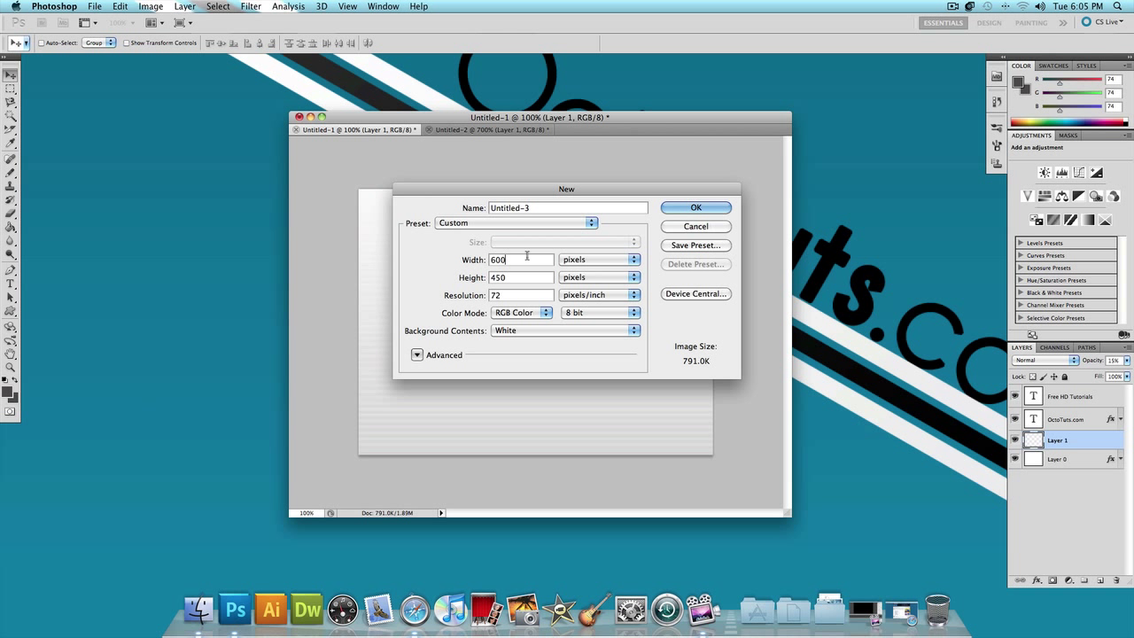
click(679, 211)
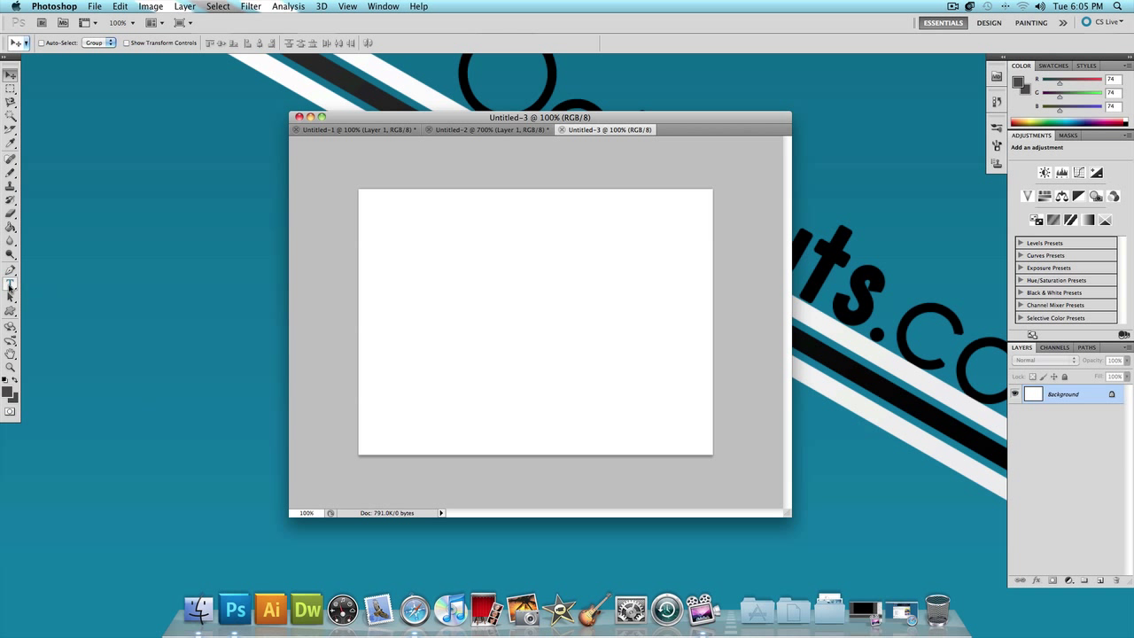
Set the Type tool to Impact 72 pt with dark gray #4a4a4a colour.
click(10, 284)
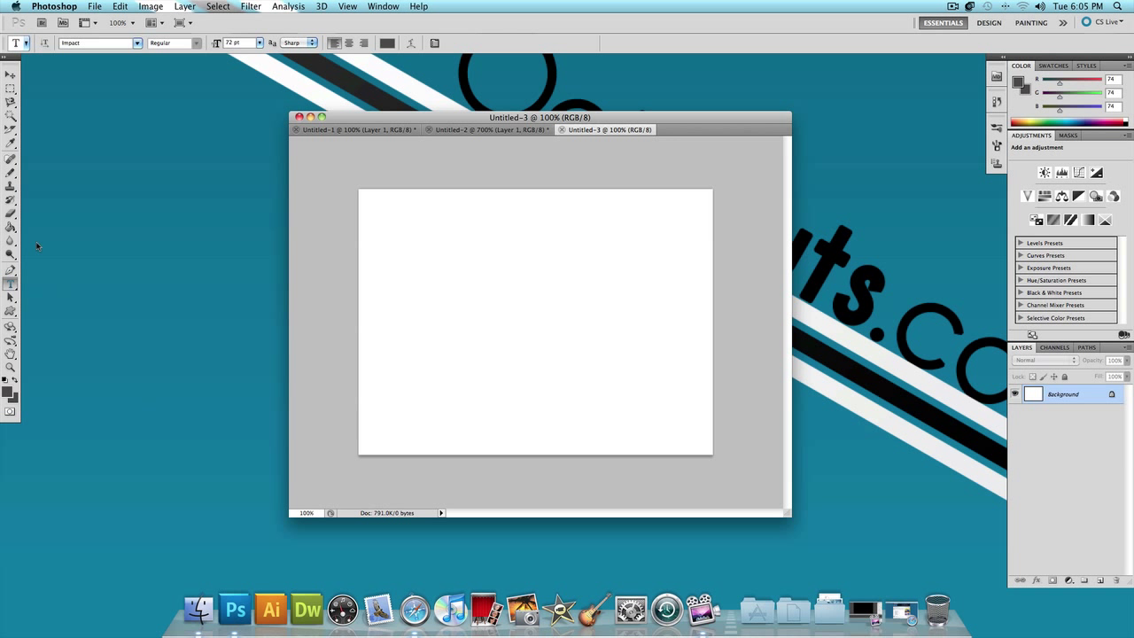
click(136, 44)
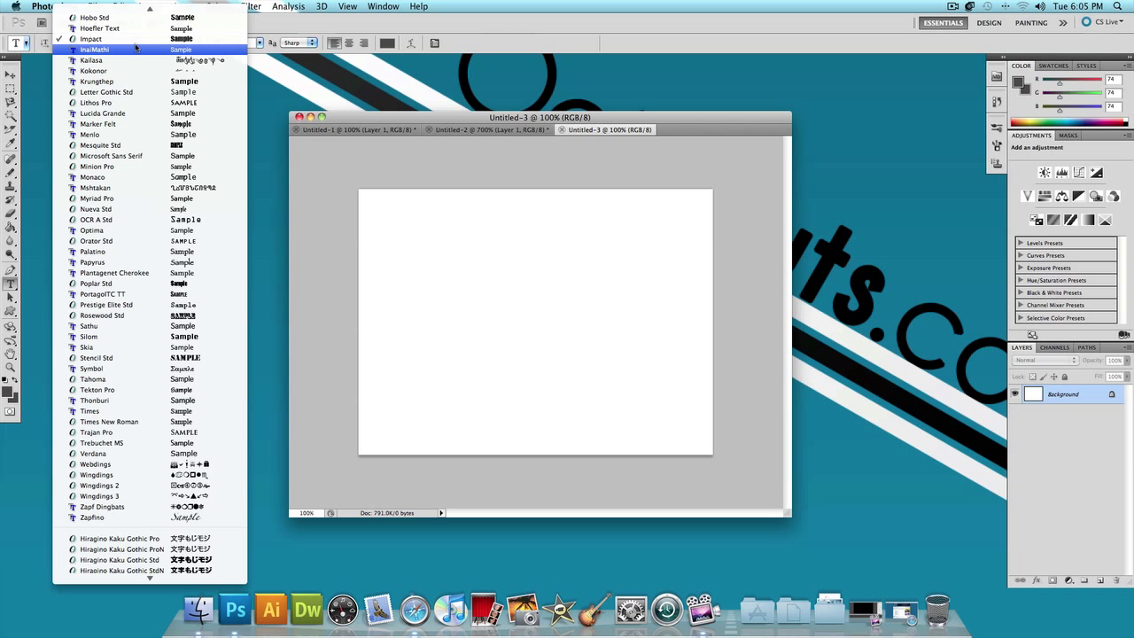
click(137, 44)
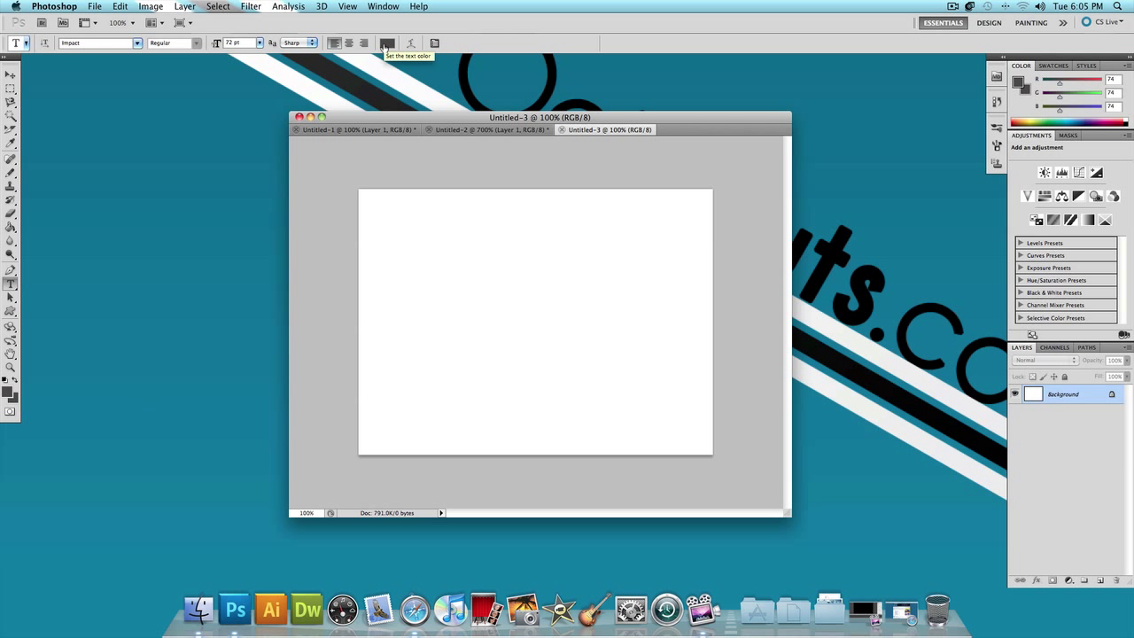
click(386, 44)
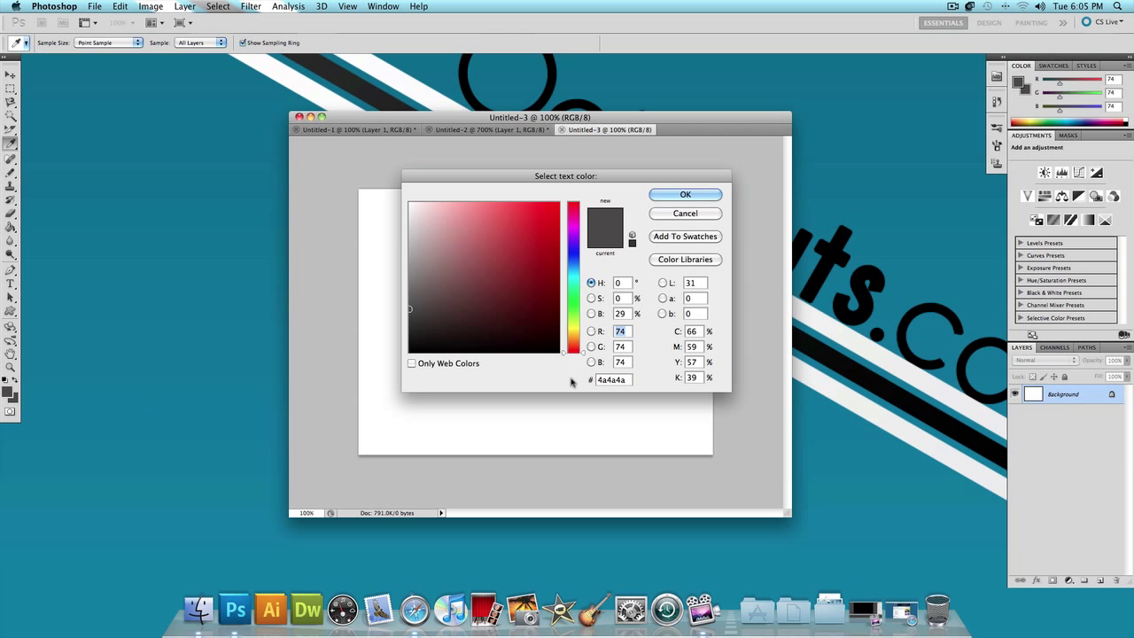
click(668, 193)
Type 'OctoTuts.com' in dark gray Impact and drag it to the canvas centre.
click(484, 311)
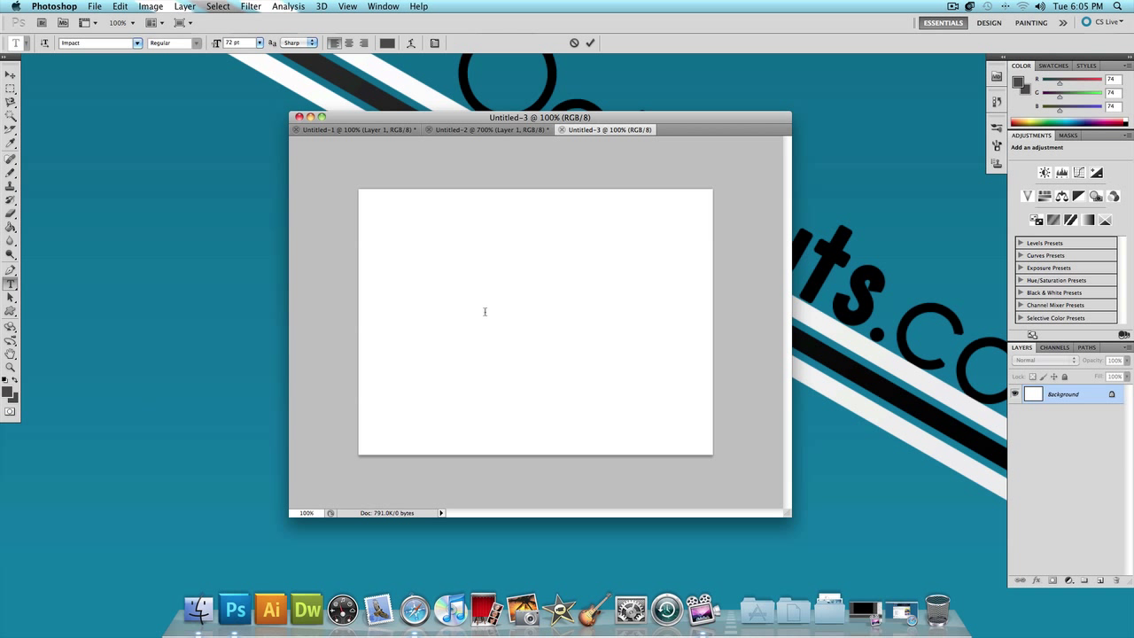
text(oct)
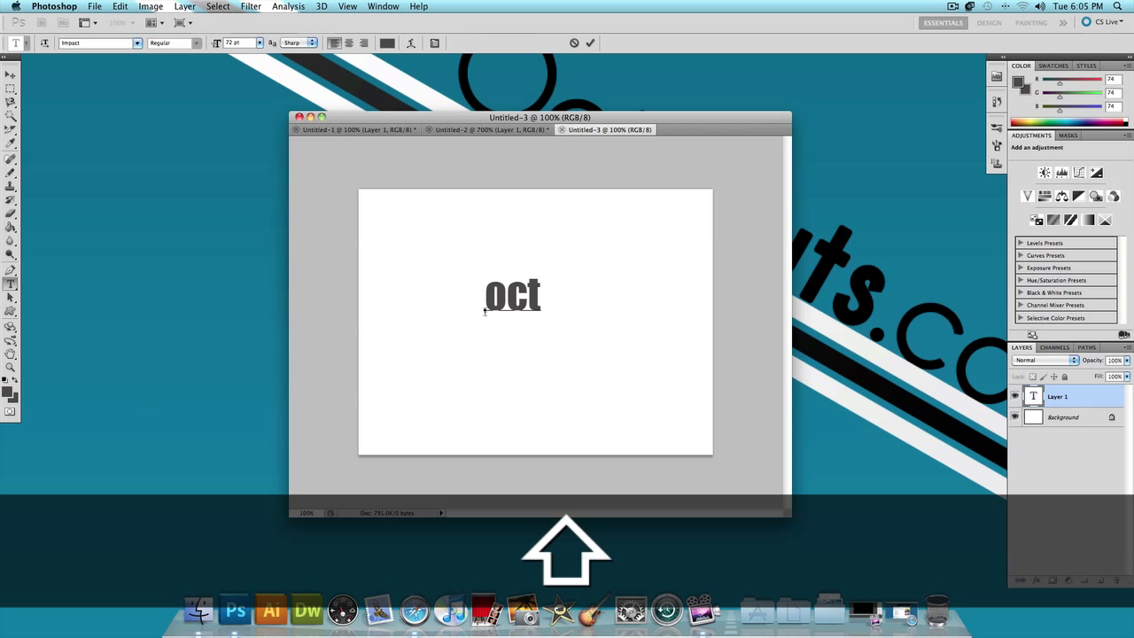
shift+click(484, 311)
text(OCT)
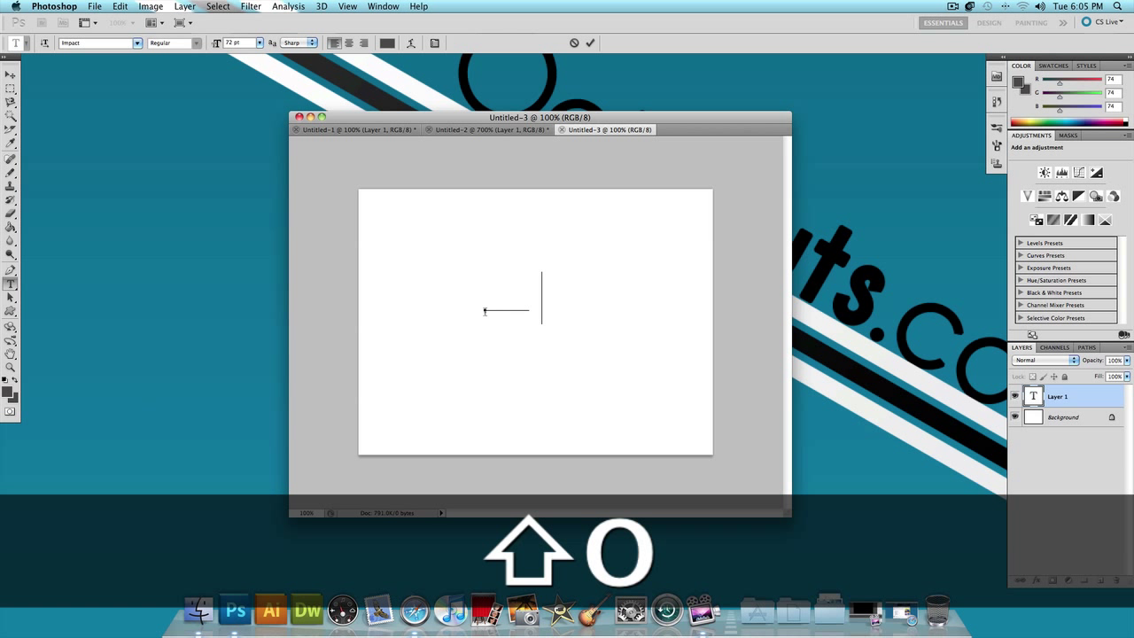
text(oTuts.com)
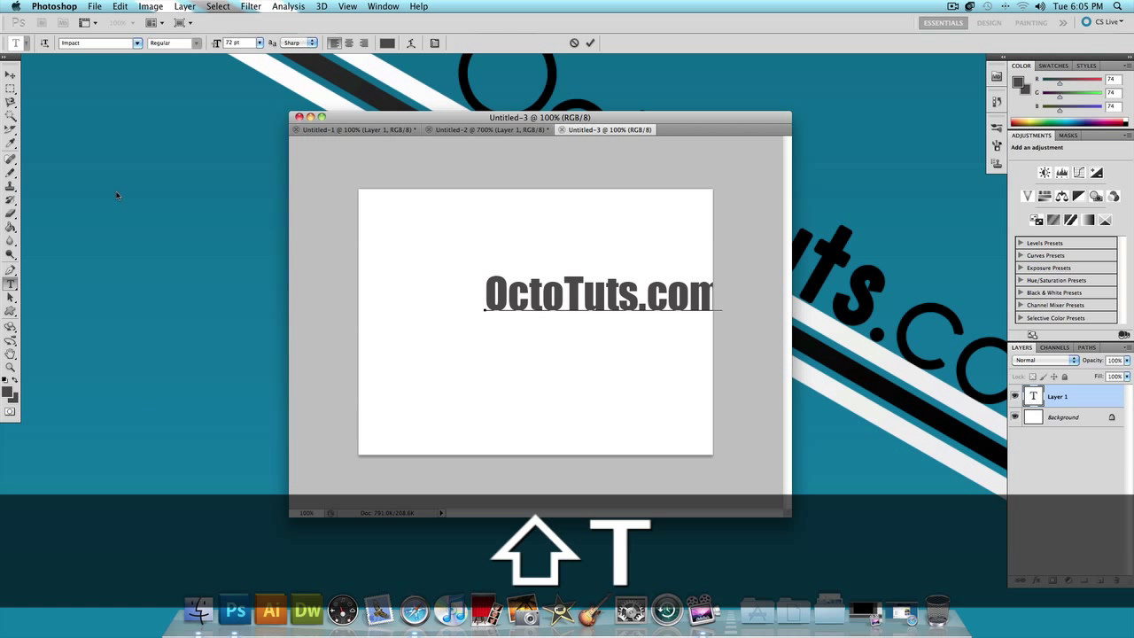
click(11, 74)
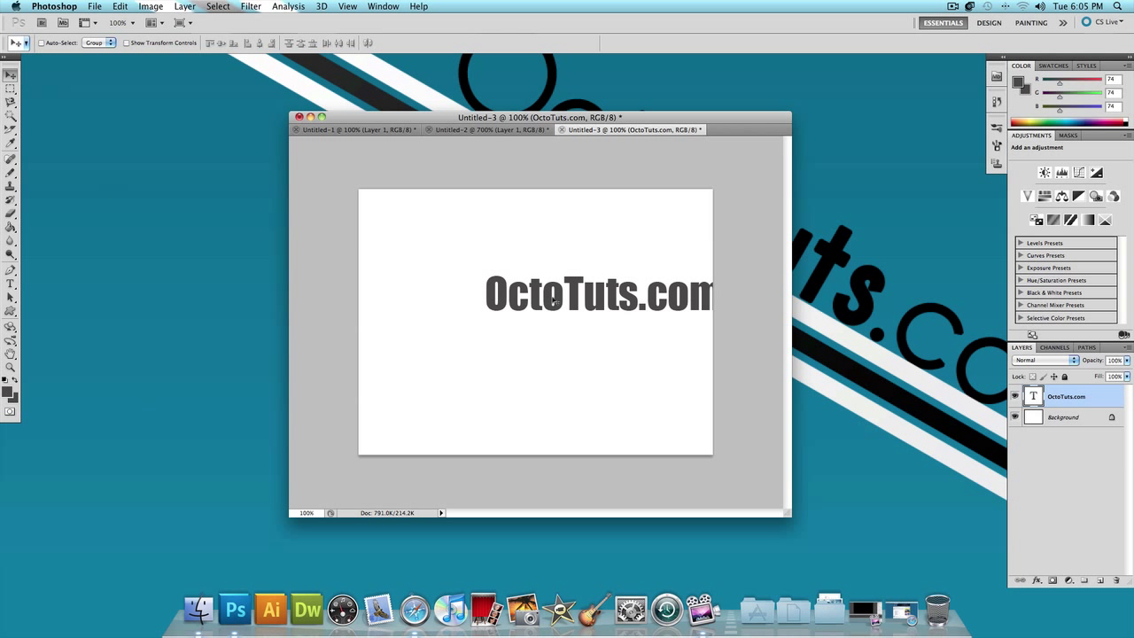
drag(553, 301, 490, 317)
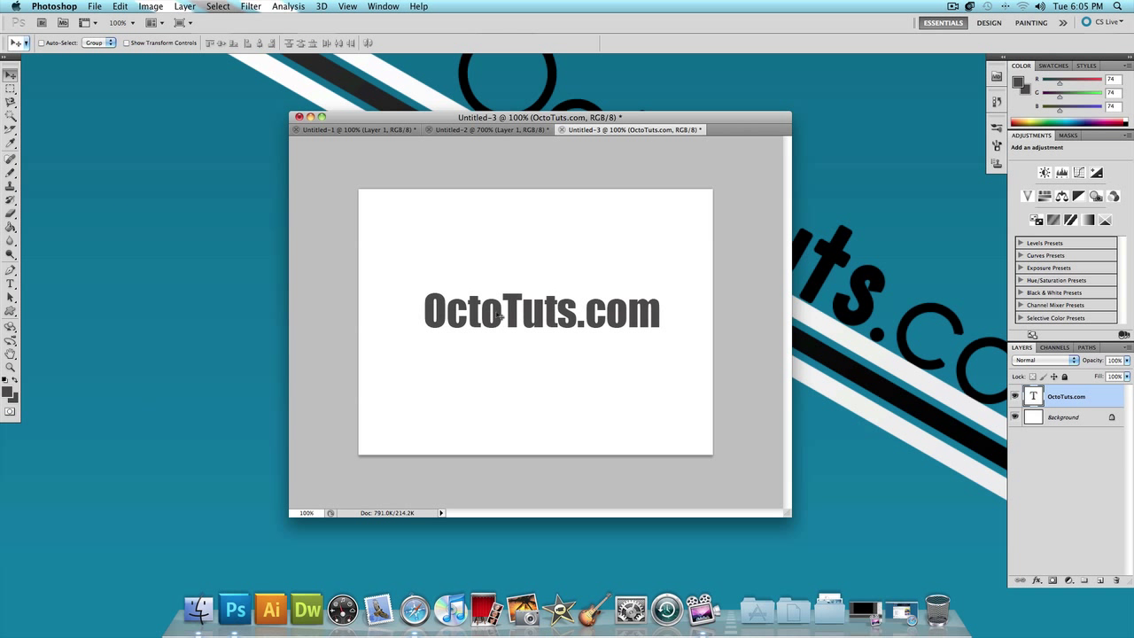
Give the title a black Inner Glow: Normal blend, 100% opacity, size 8 px.
double_click(1098, 395)
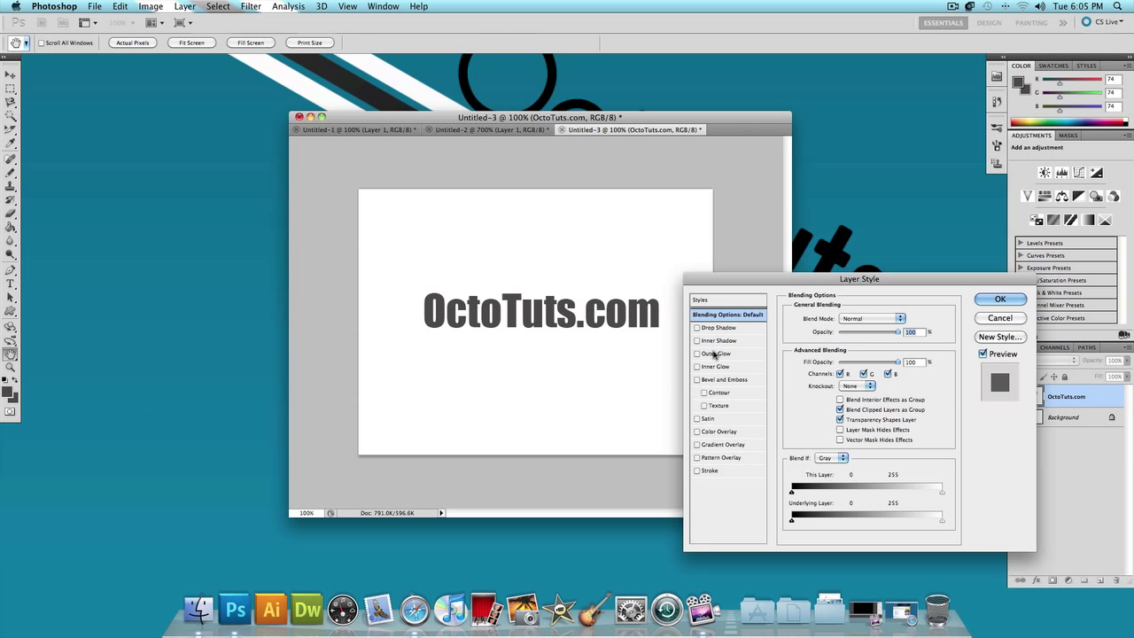
click(719, 367)
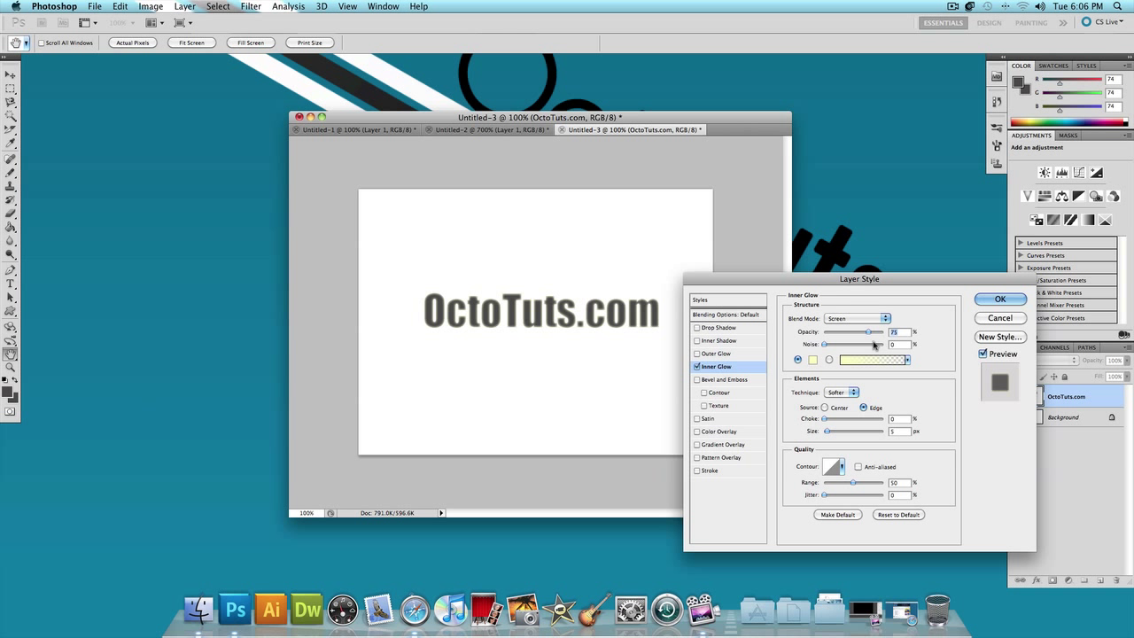
click(857, 319)
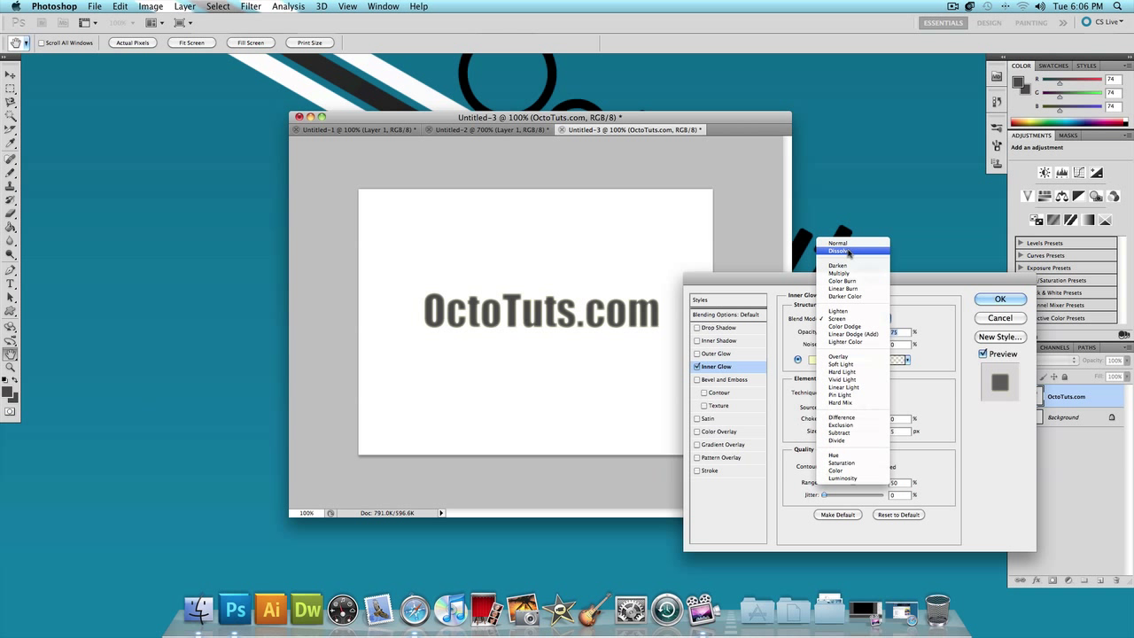
click(855, 242)
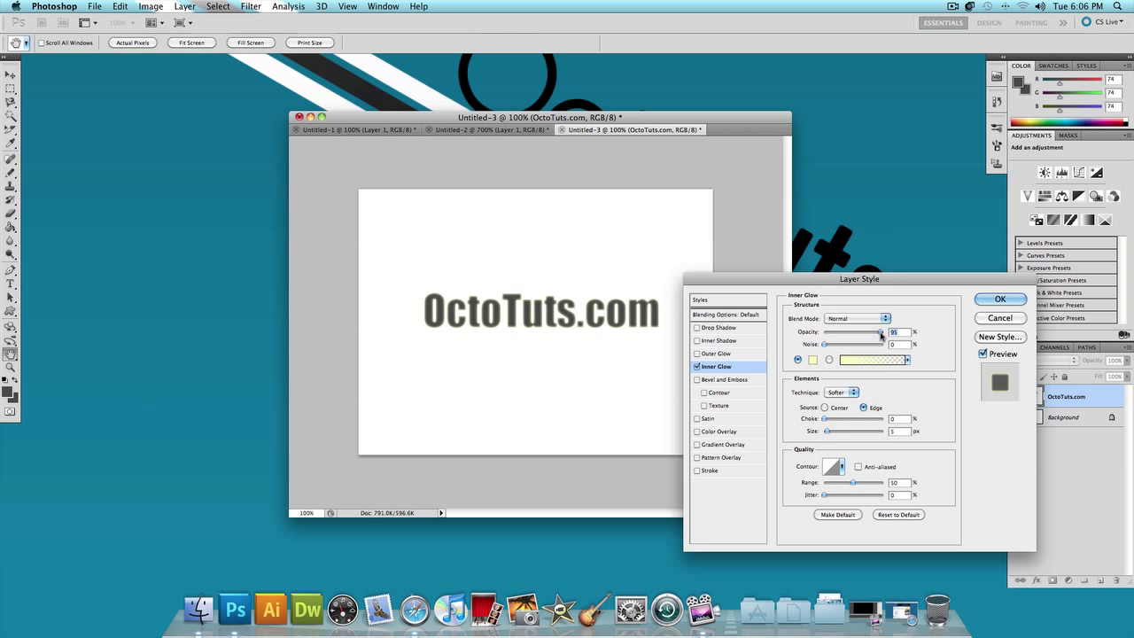
drag(868, 334, 885, 333)
click(815, 360)
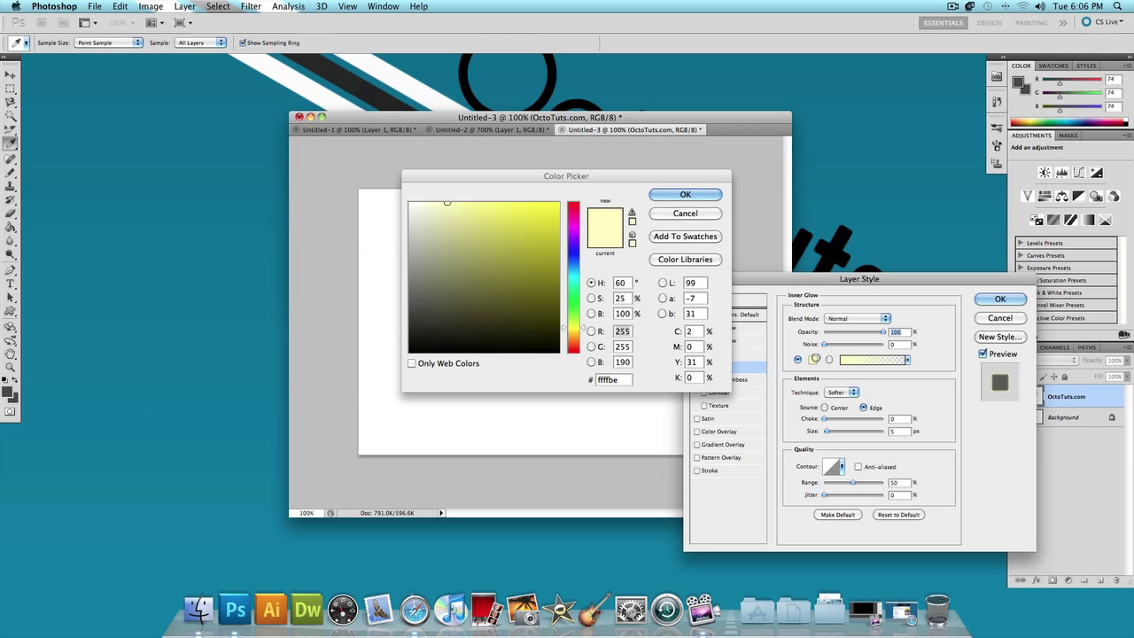
click(421, 332)
drag(421, 332, 407, 354)
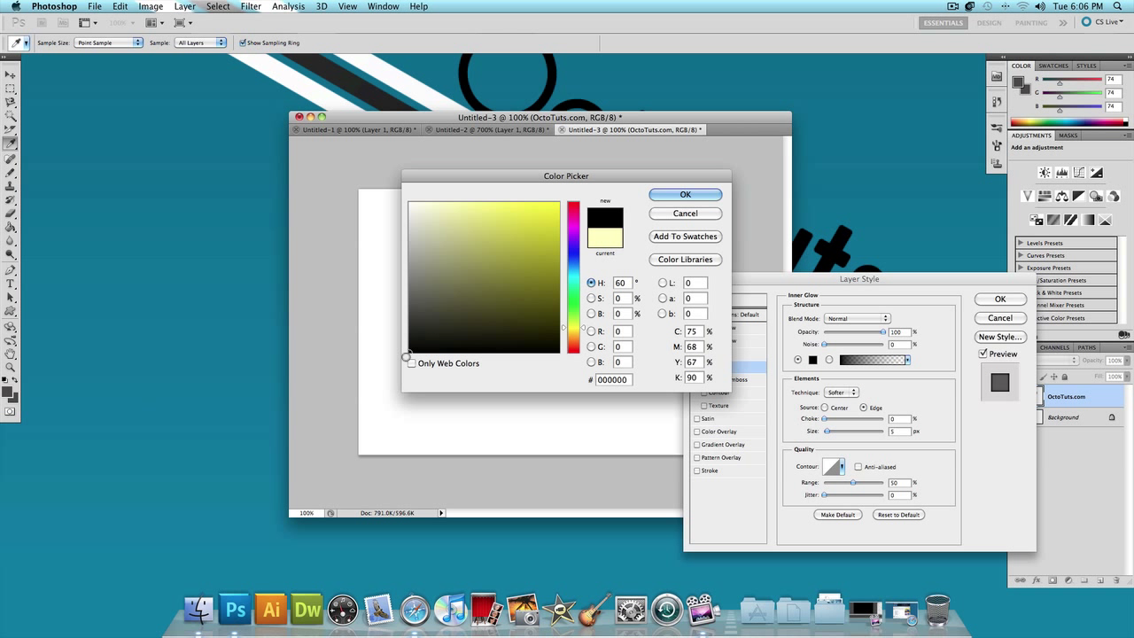
click(701, 193)
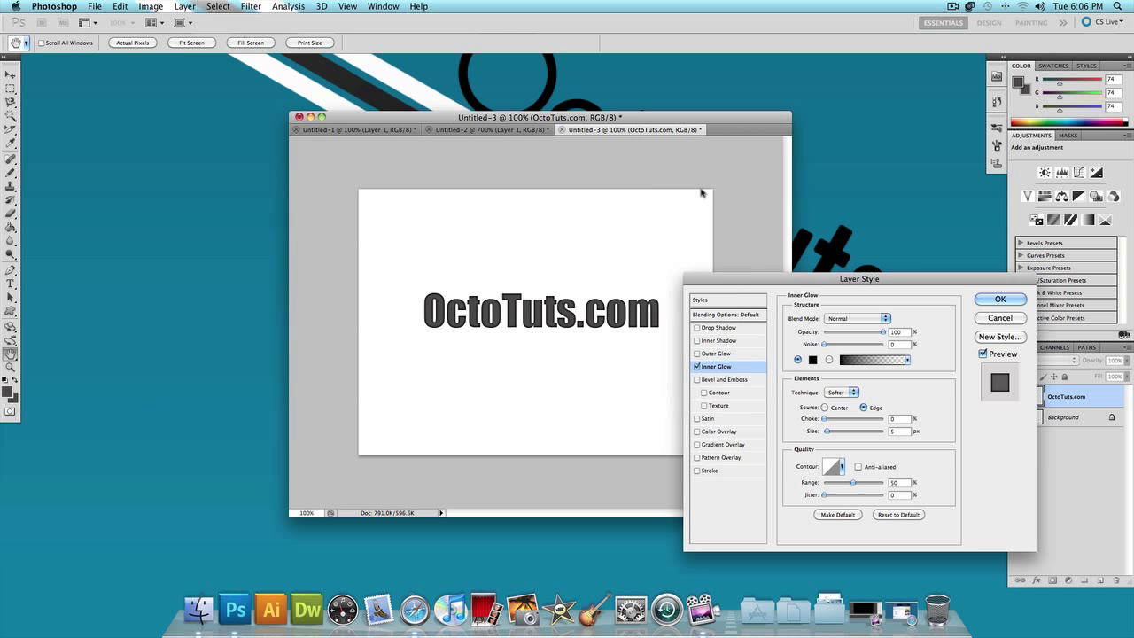
text(8)
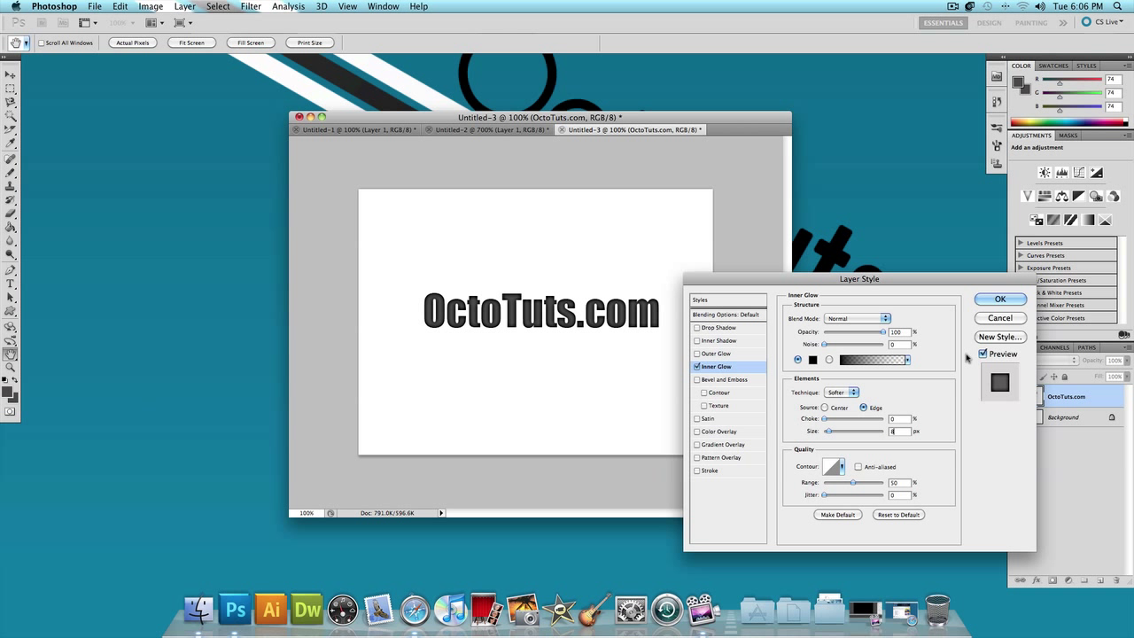
Apply the glow, nudge the title left, and type the 'Free HD Tutorials' slogan below it.
key(Return)
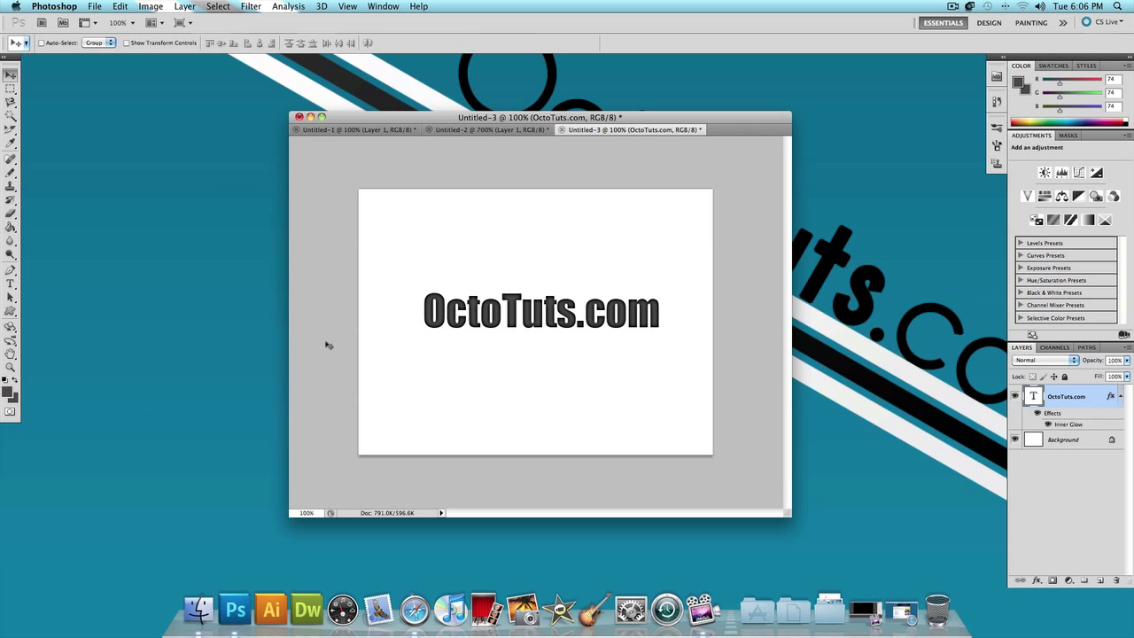
drag(492, 313, 486, 312)
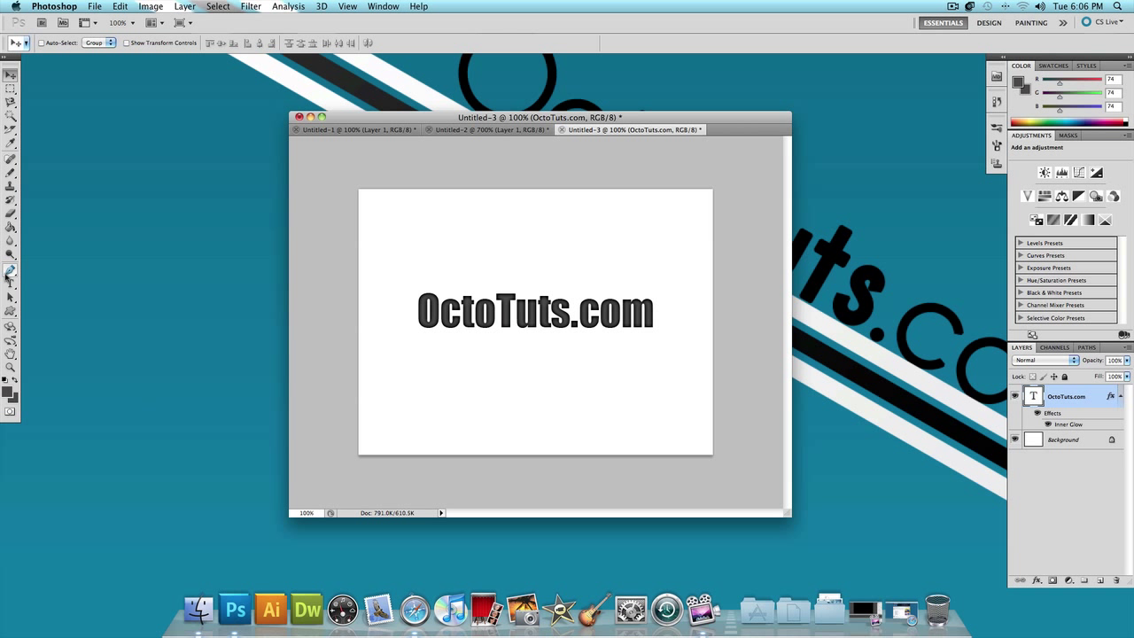
click(10, 283)
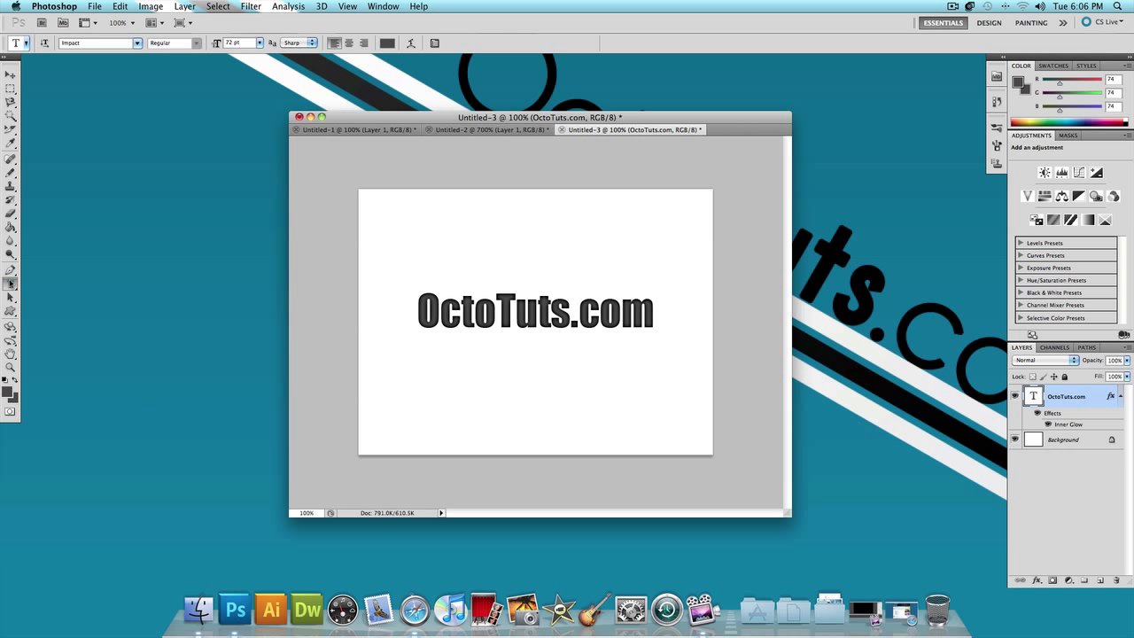
click(496, 366)
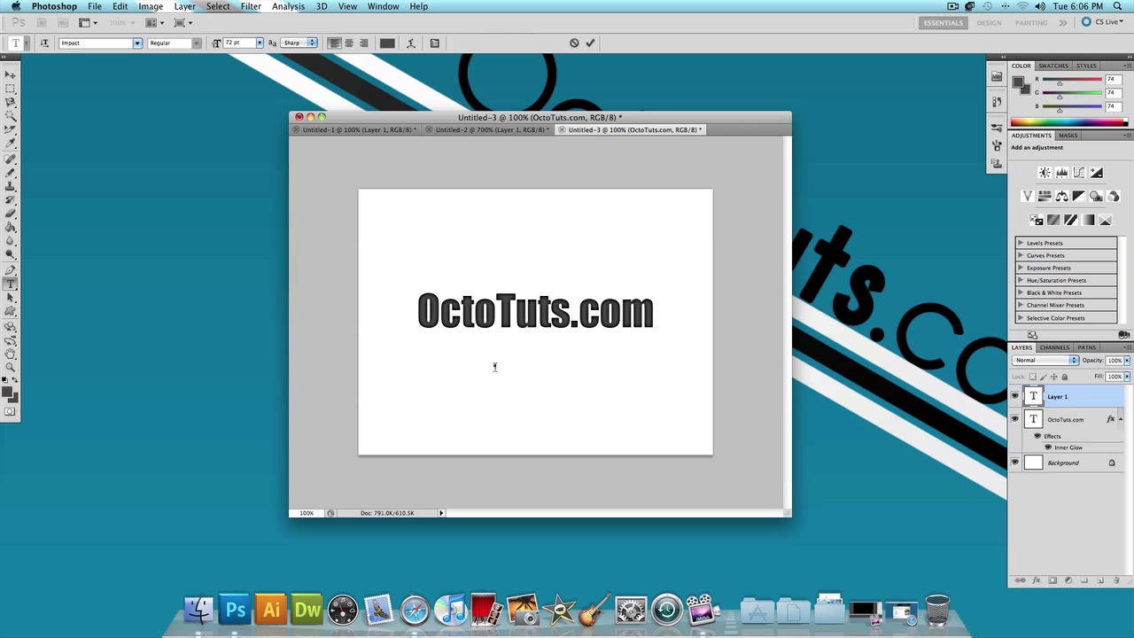
text(F )
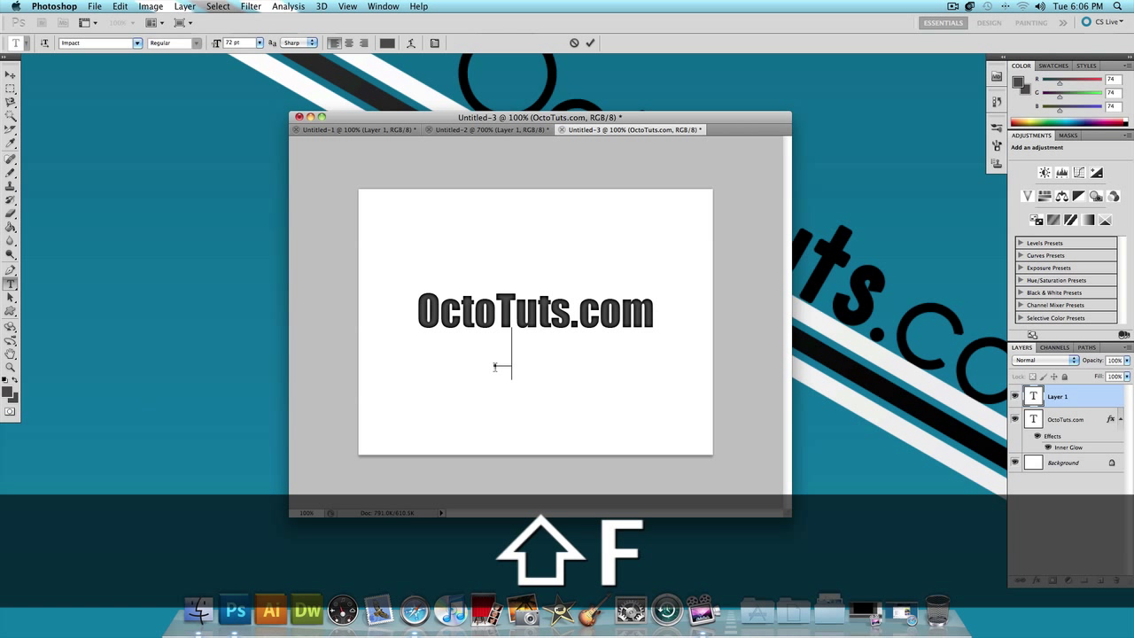
text(HD Tutorial)
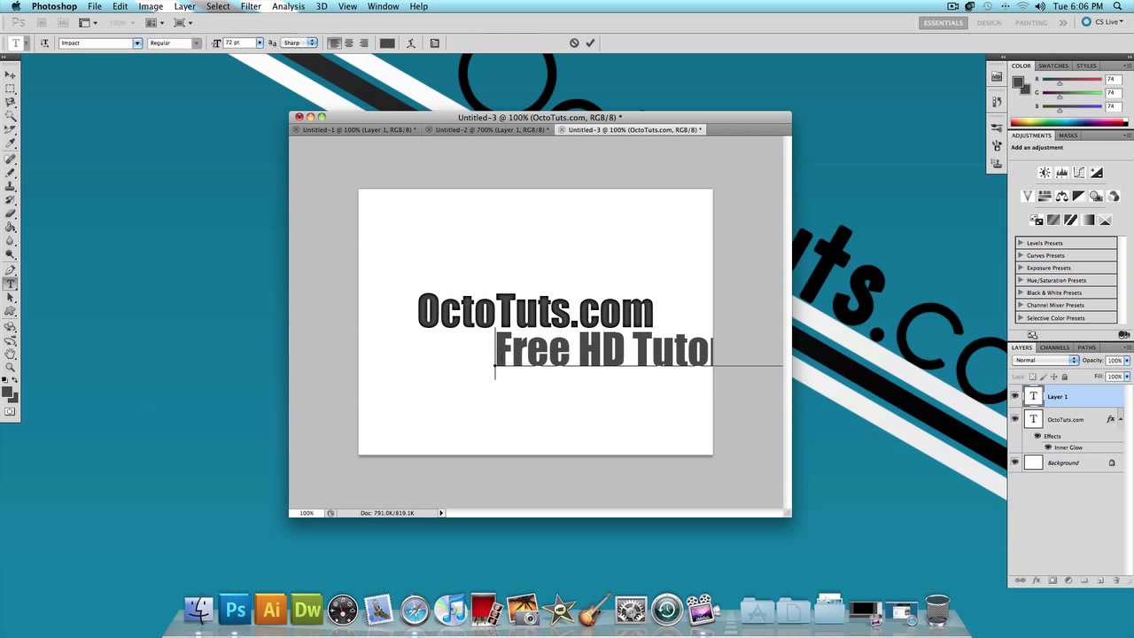
Select the whole slogan and colour it black.
double_click(498, 354)
click(499, 356)
key(super+a)
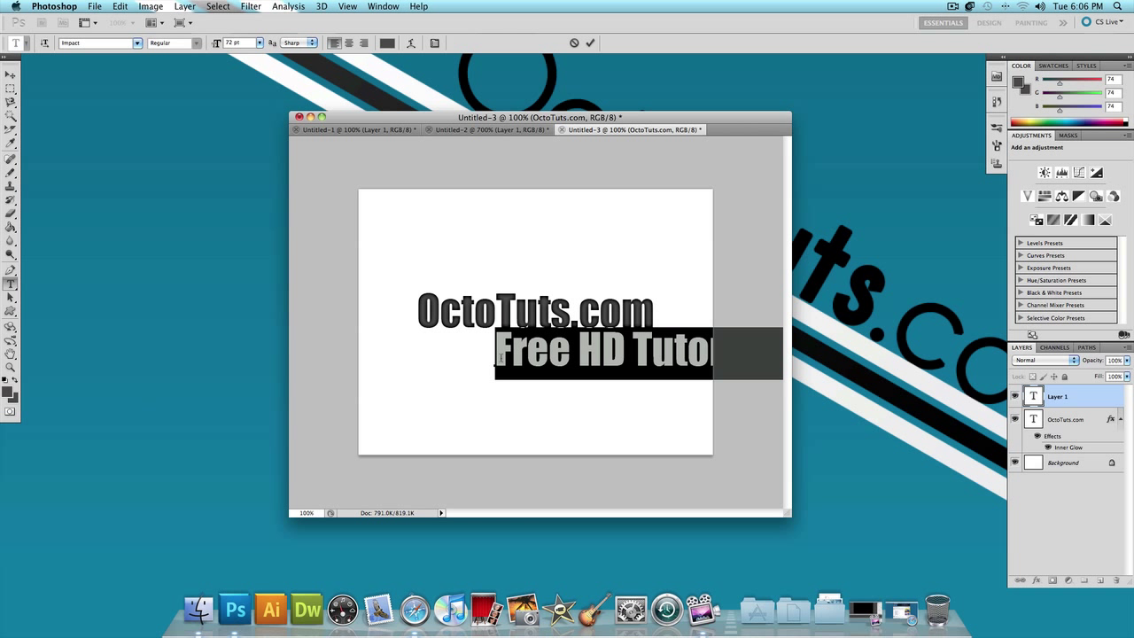
click(386, 43)
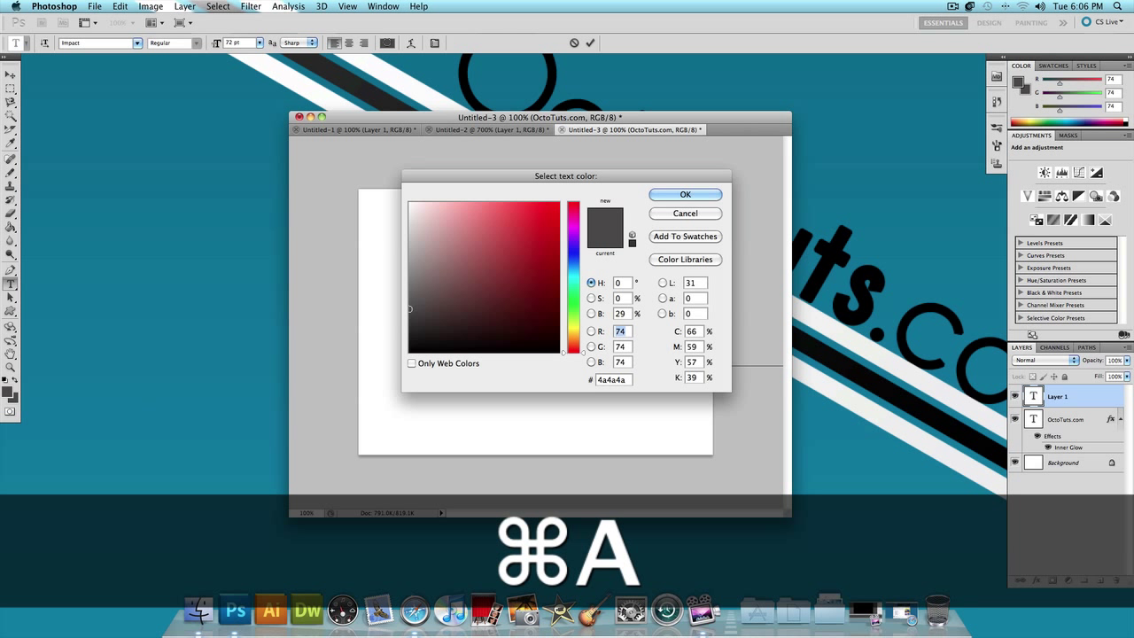
drag(425, 328, 375, 361)
key(Return)
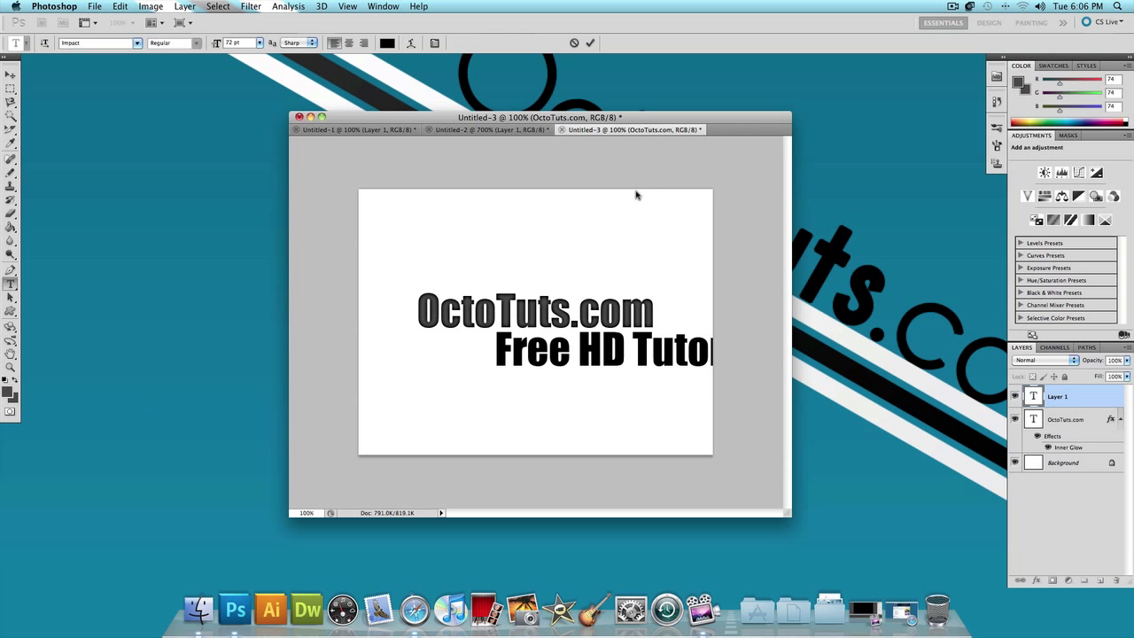
Set the slogan to 30 pt Myriad Pro.
click(260, 43)
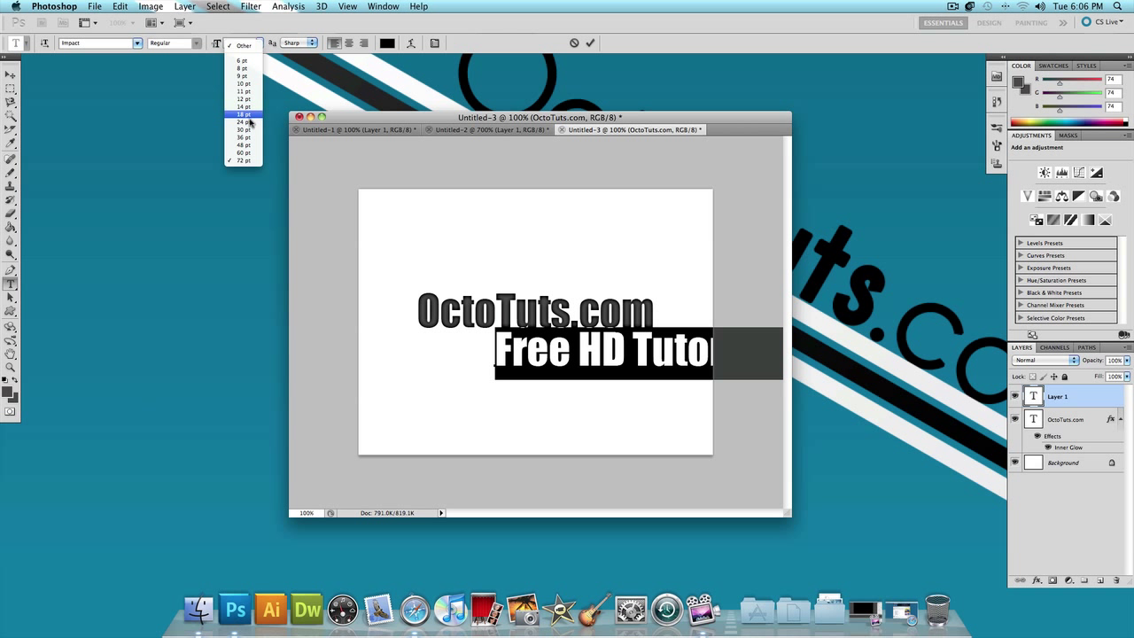
key(Escape)
text(24)
key(Return)
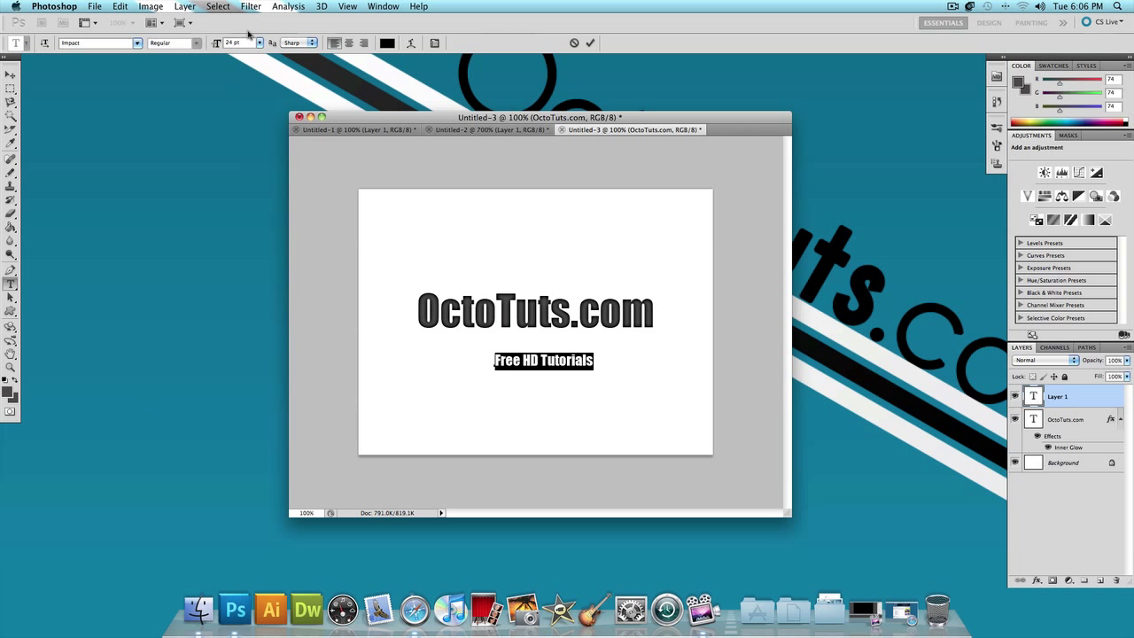
click(259, 43)
click(244, 132)
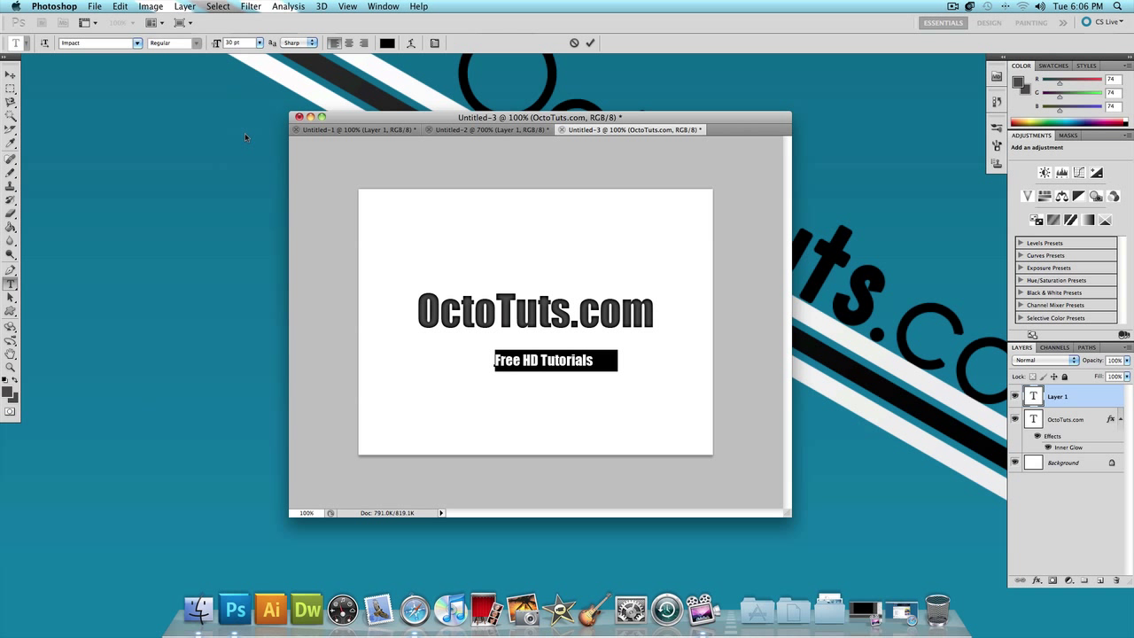
click(137, 46)
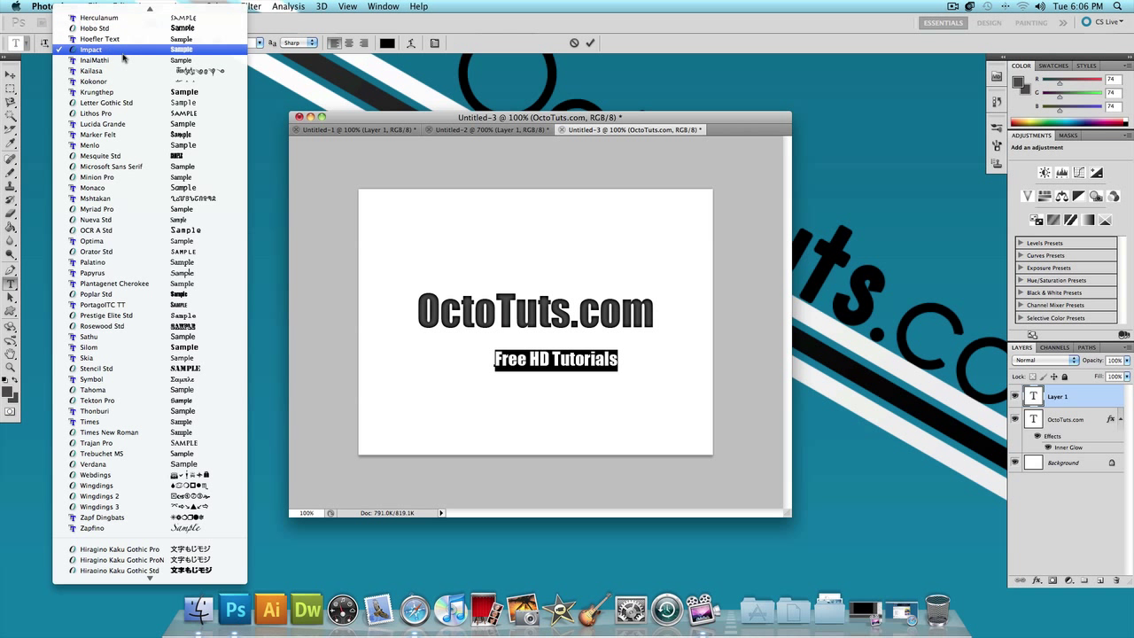
click(127, 209)
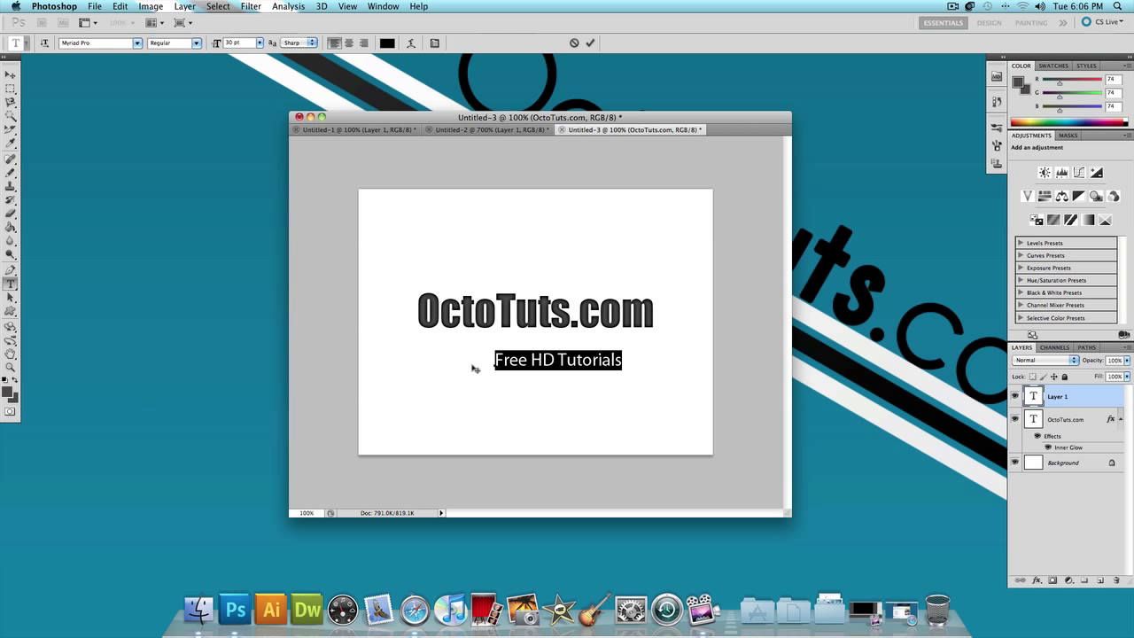
key(Right)
Tuck the slogan under the title's right end and convert Background into Layer 0.
click(10, 76)
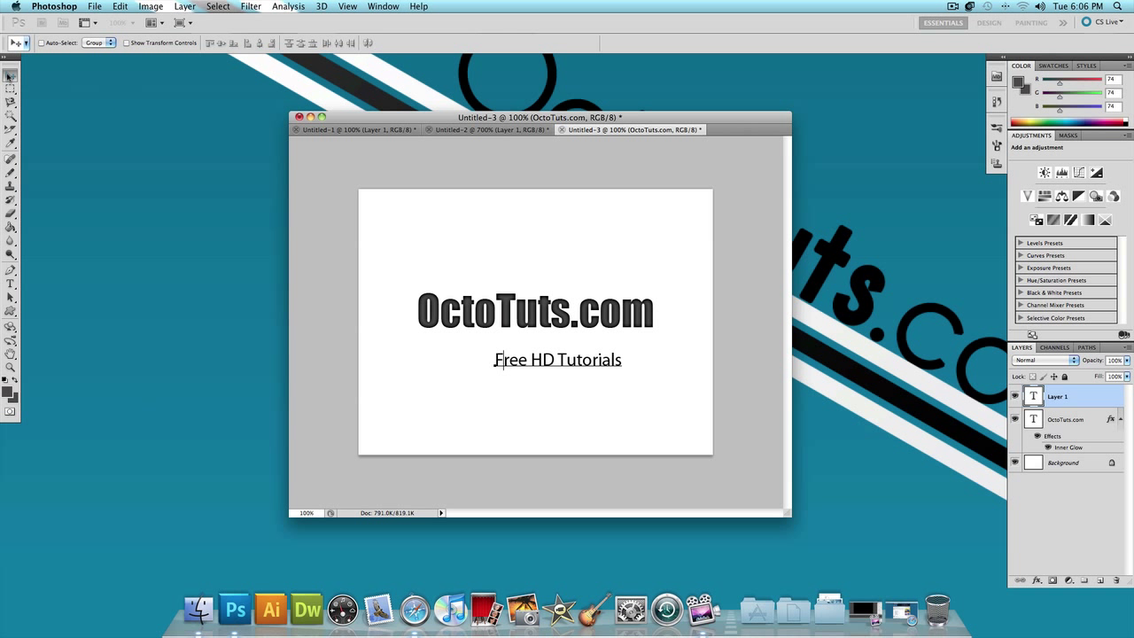
drag(555, 359, 587, 334)
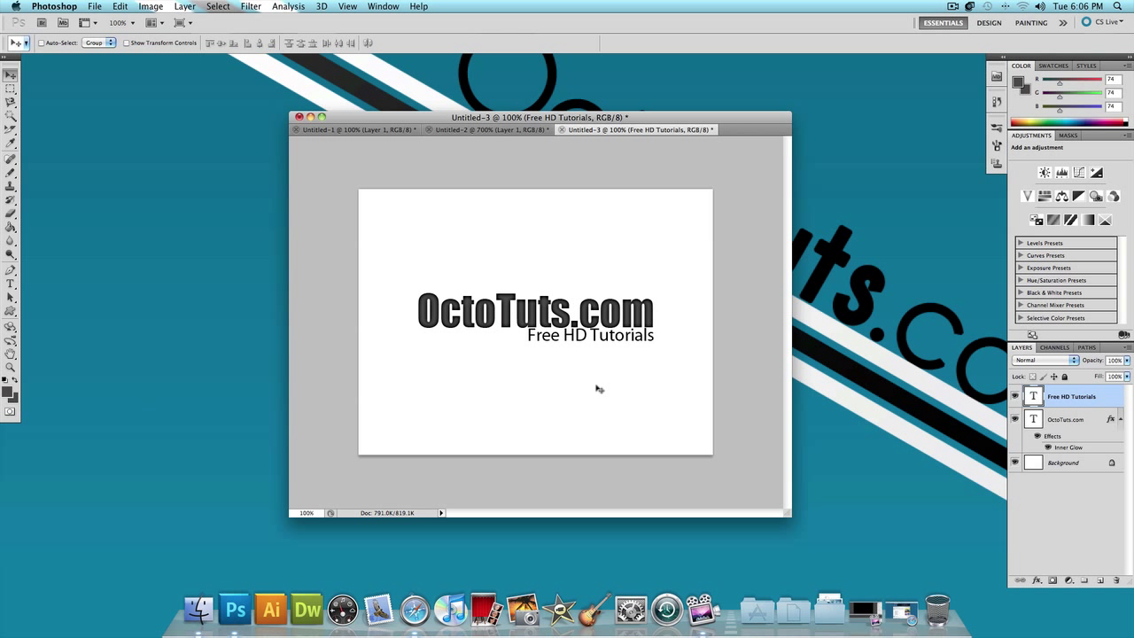
key(Down)
key(Down)
key(Left)
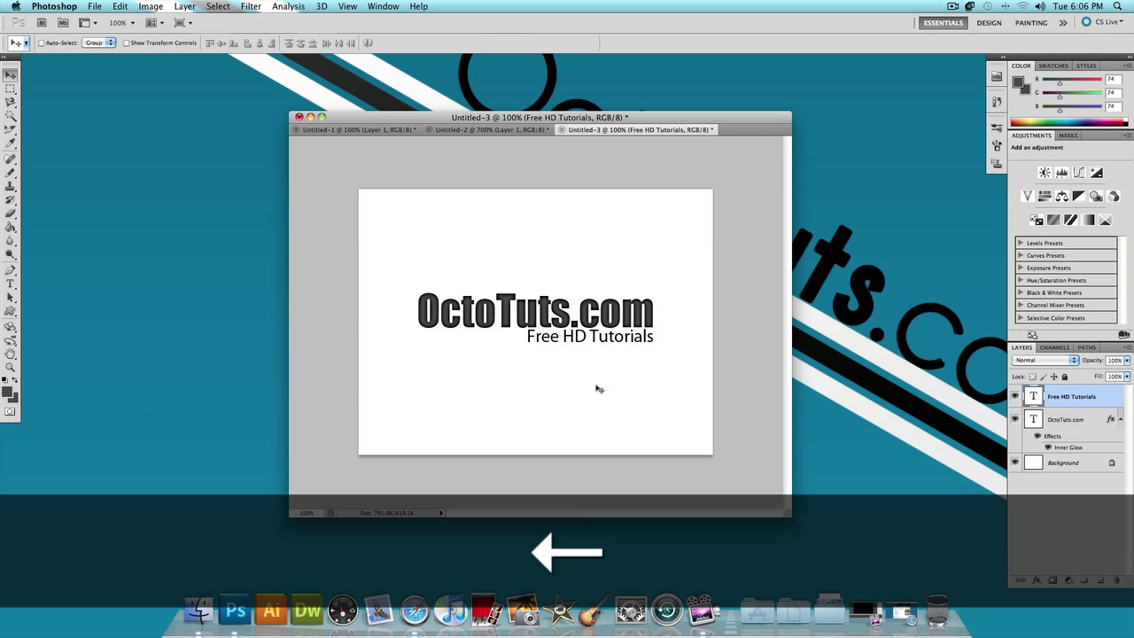
key(Right)
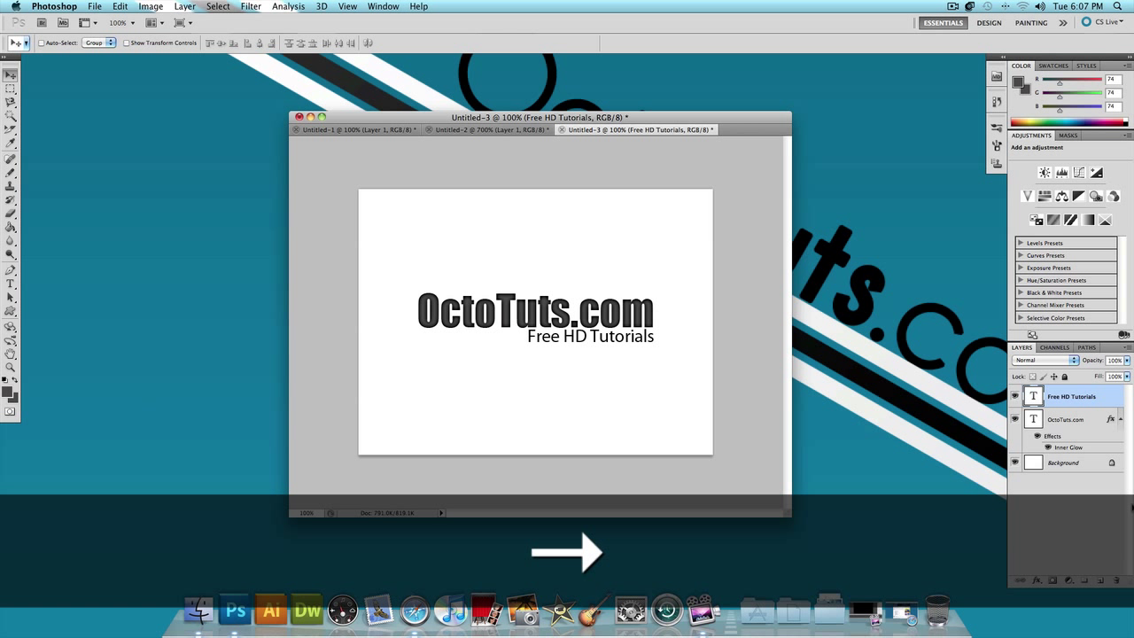
double_click(1092, 462)
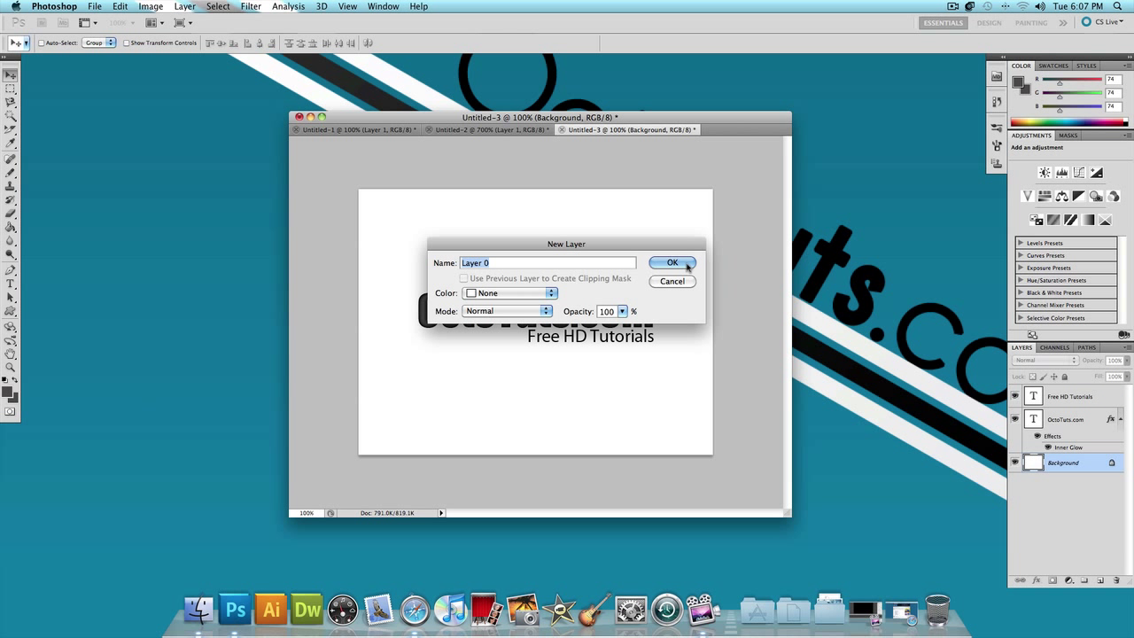
click(682, 263)
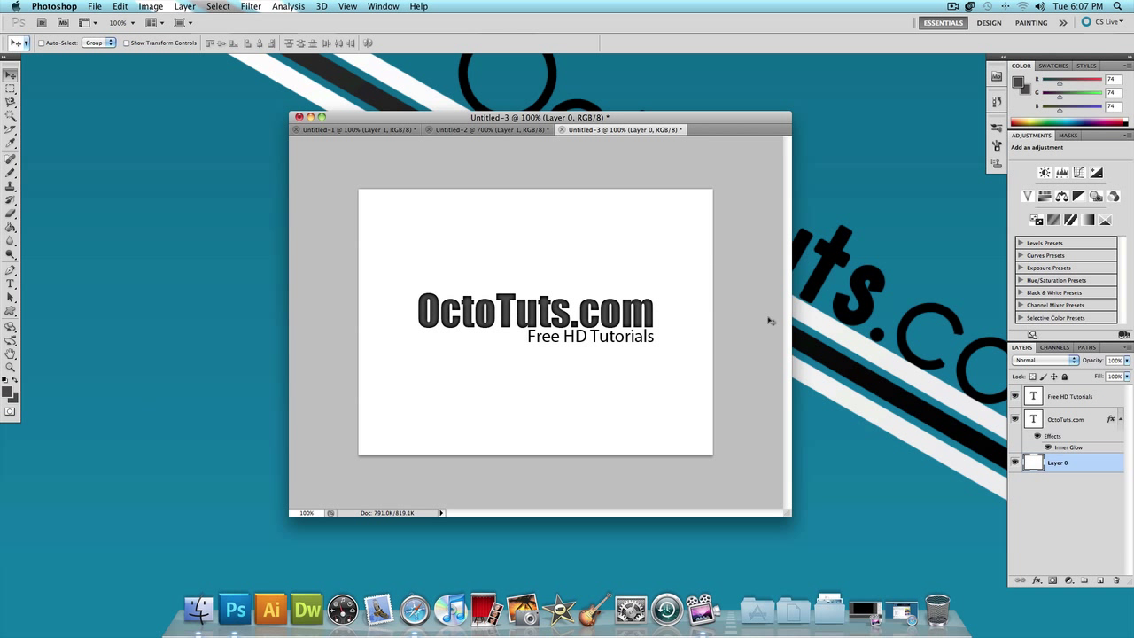
Add a Gradient Overlay to Layer 0 with its dark stop changed to #cfcfcf.
double_click(1072, 463)
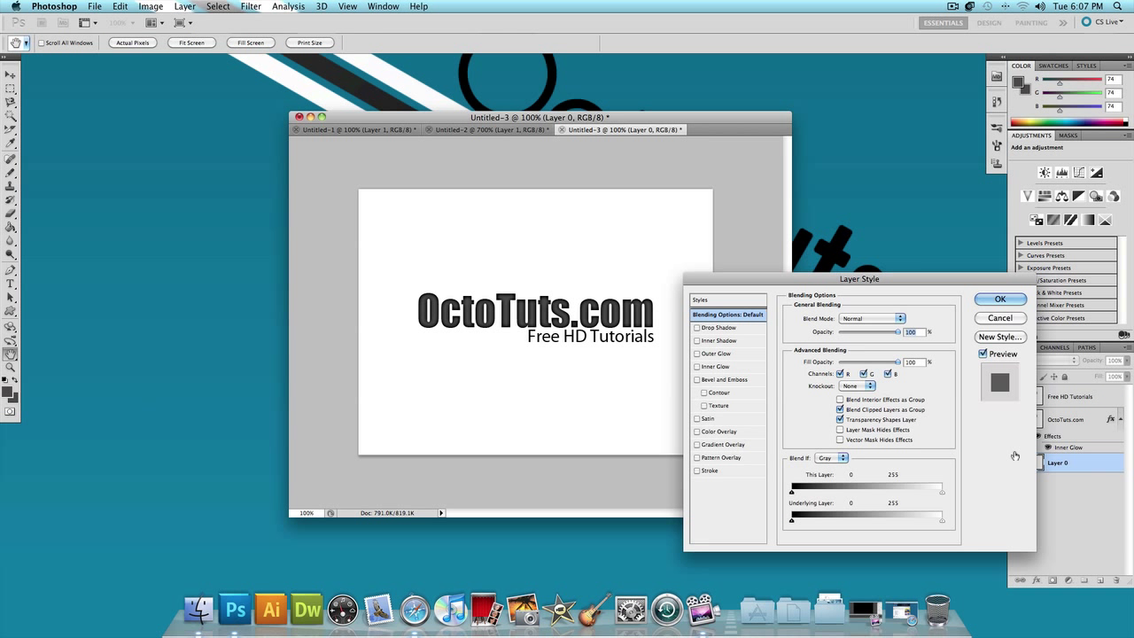
click(731, 444)
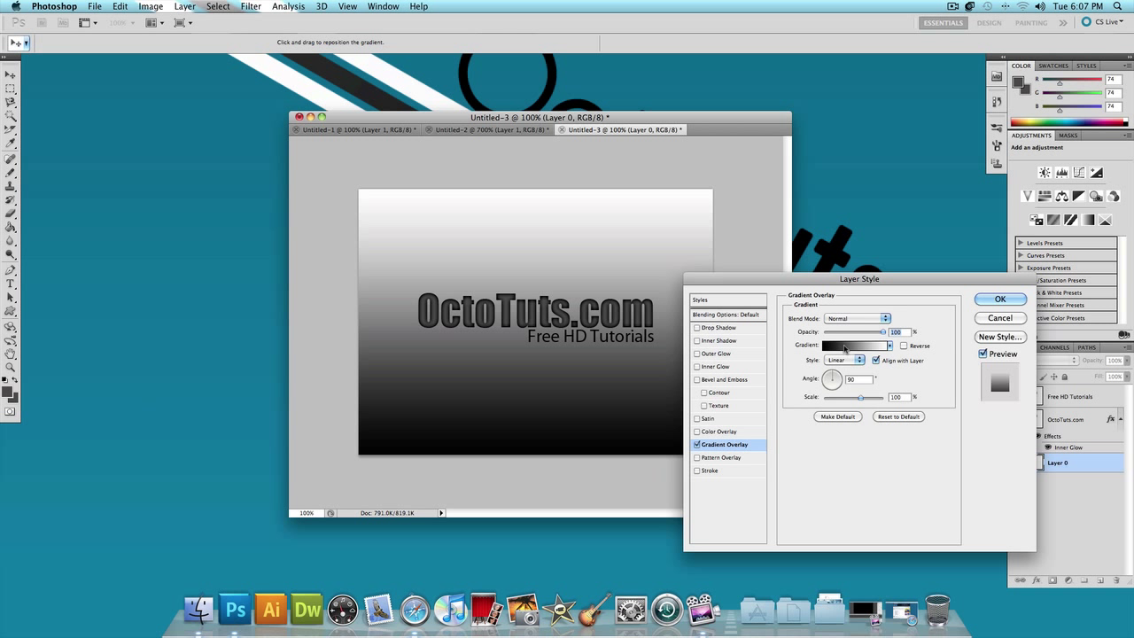
click(844, 347)
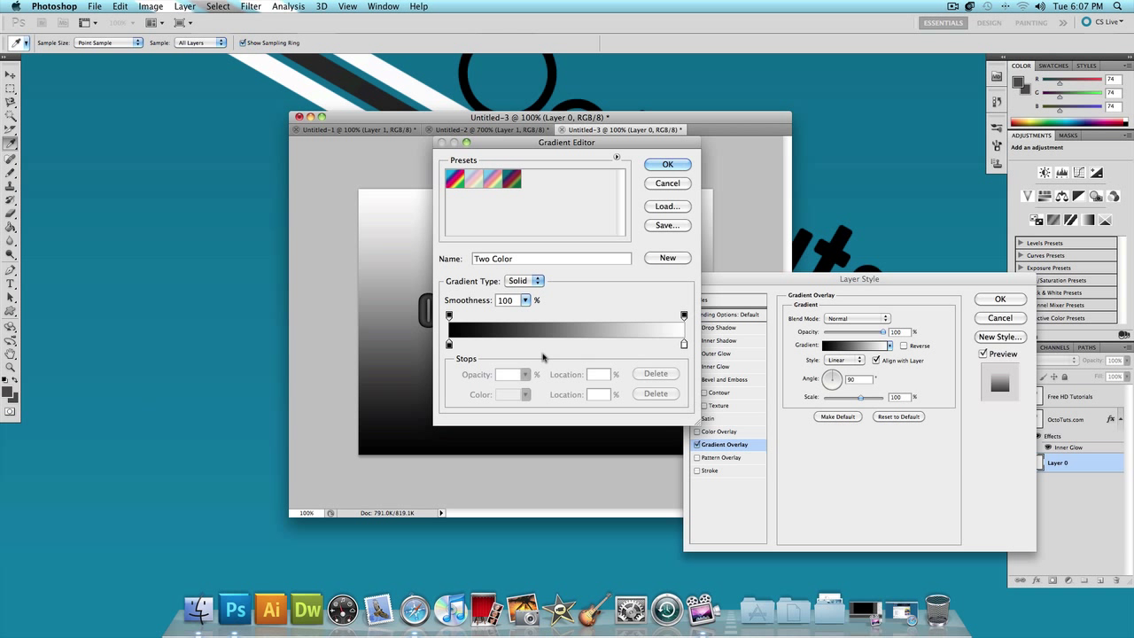
double_click(449, 344)
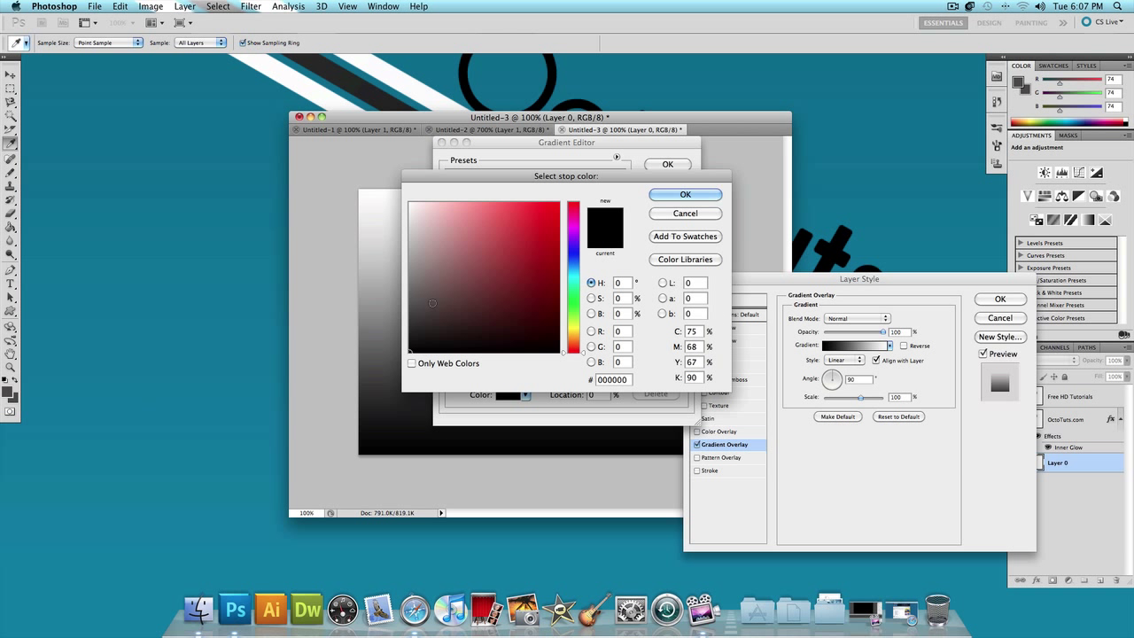
drag(412, 230, 409, 224)
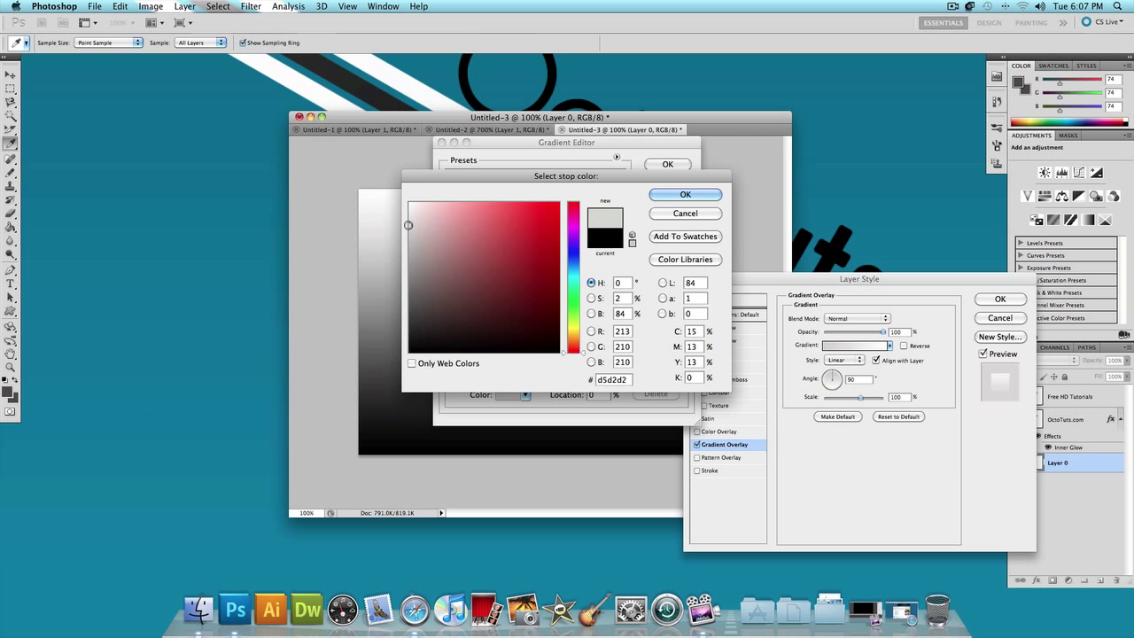
click(616, 379)
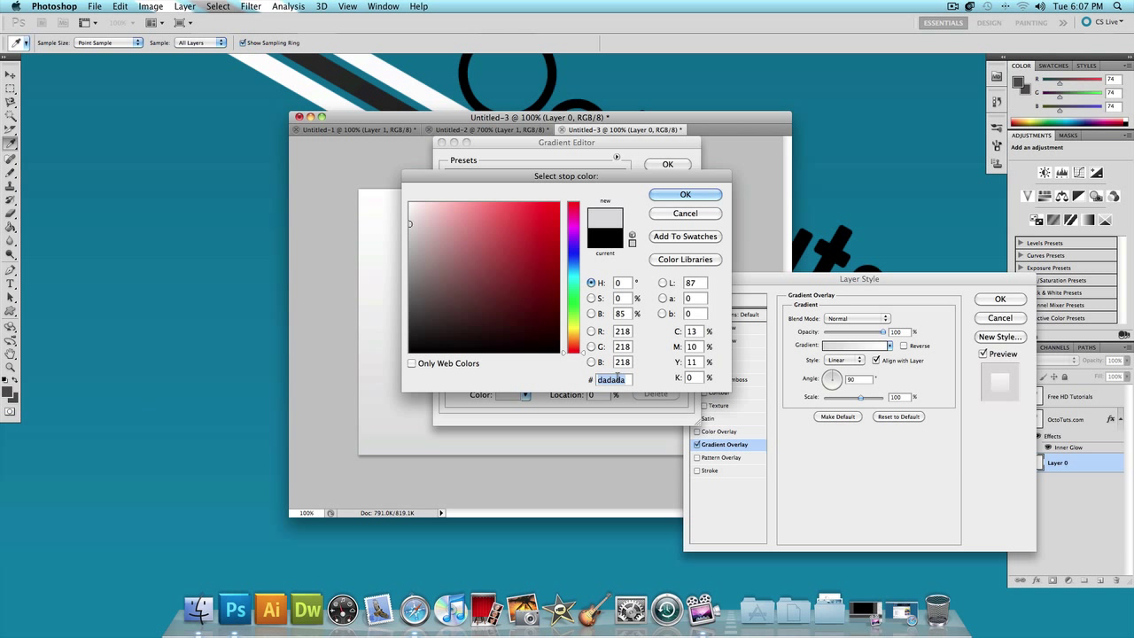
text(cfcfcf)
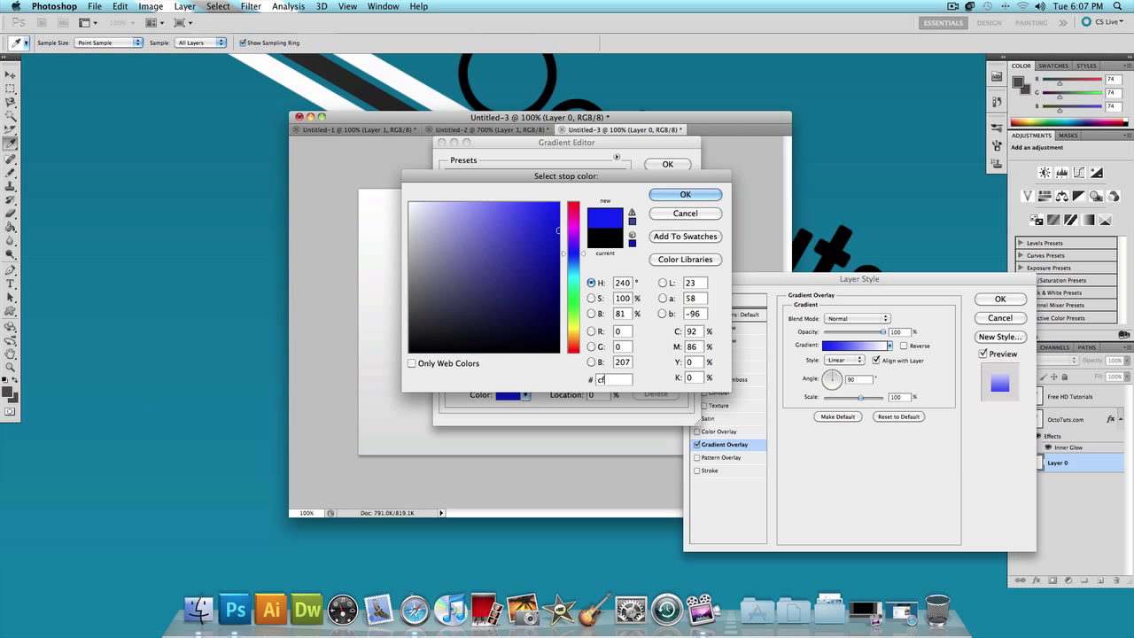
click(684, 194)
click(667, 166)
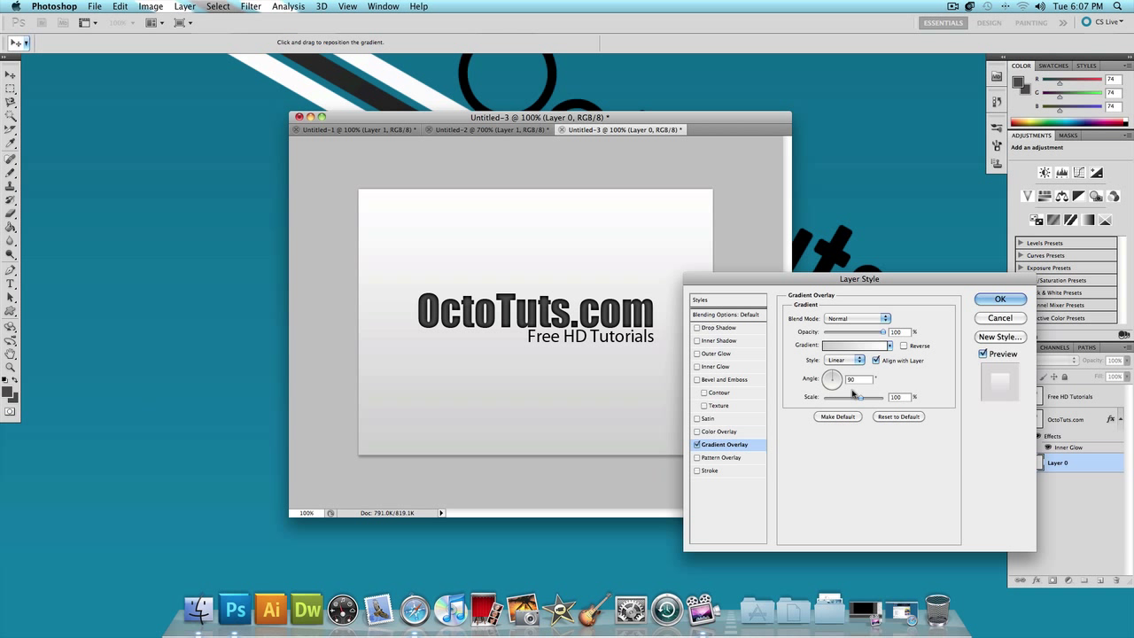
click(982, 301)
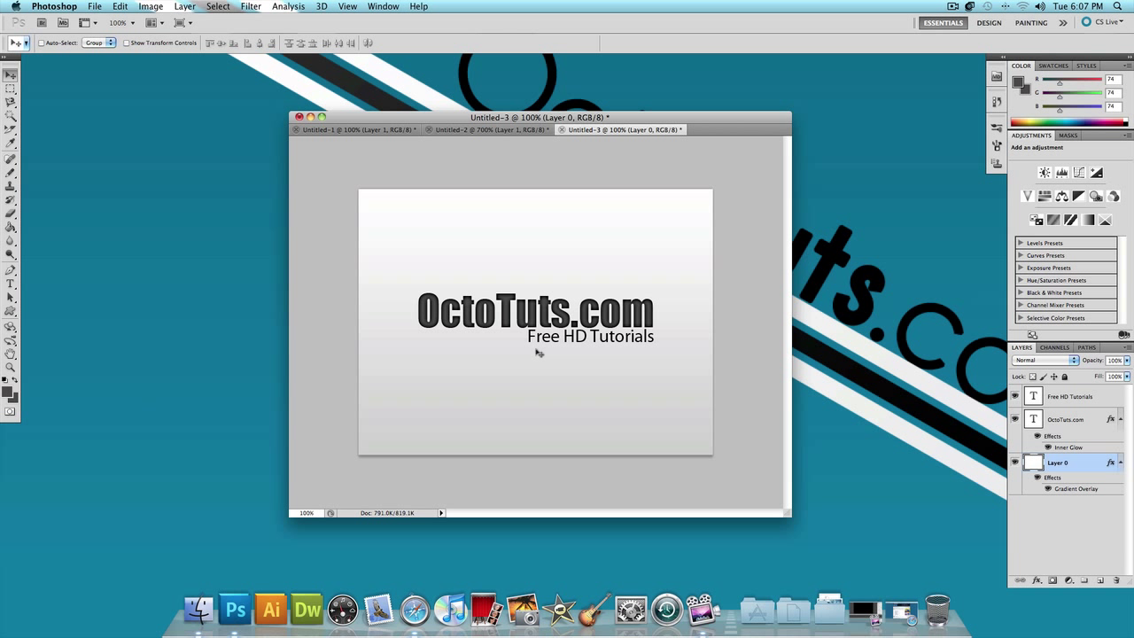
Create a new 10 × 10 px document.
click(94, 7)
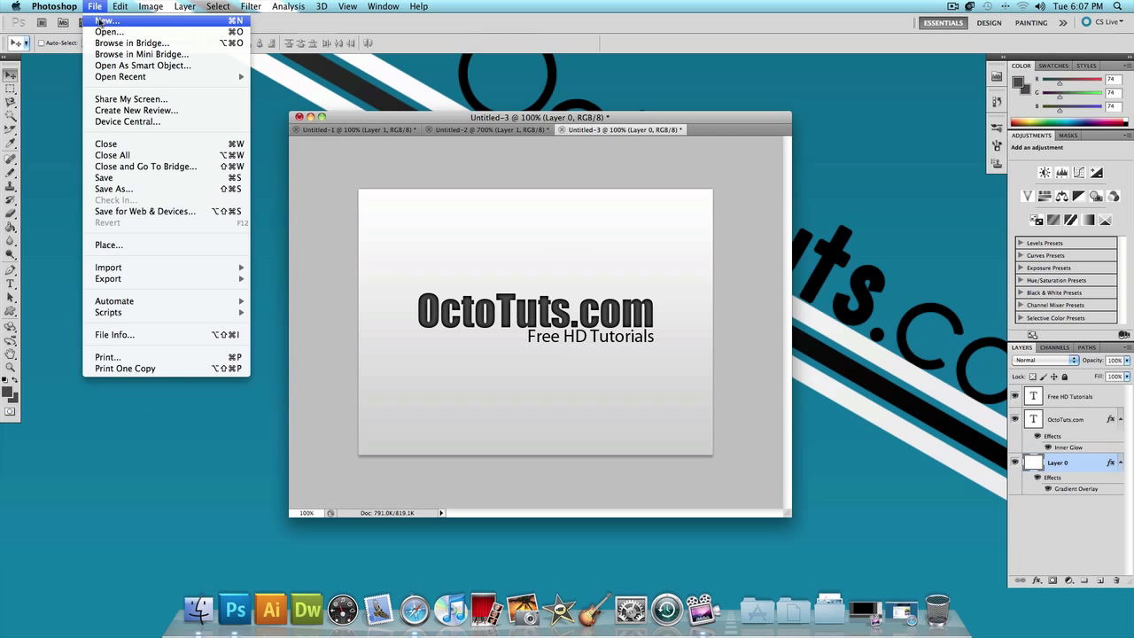
click(94, 21)
double_click(526, 260)
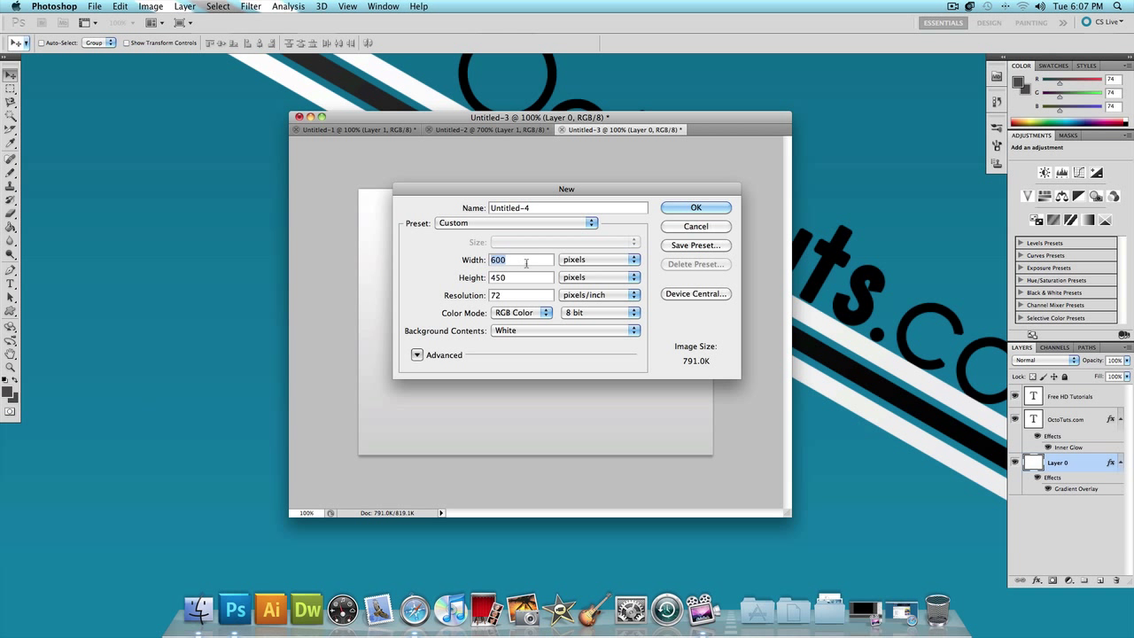
text(10)
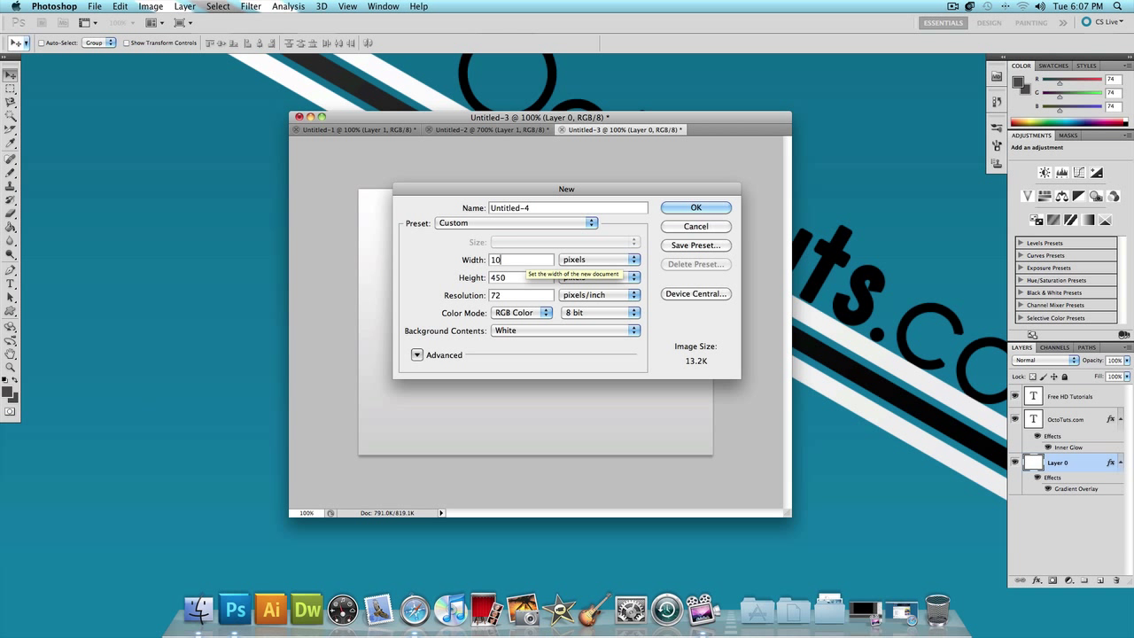
double_click(522, 277)
text(10)
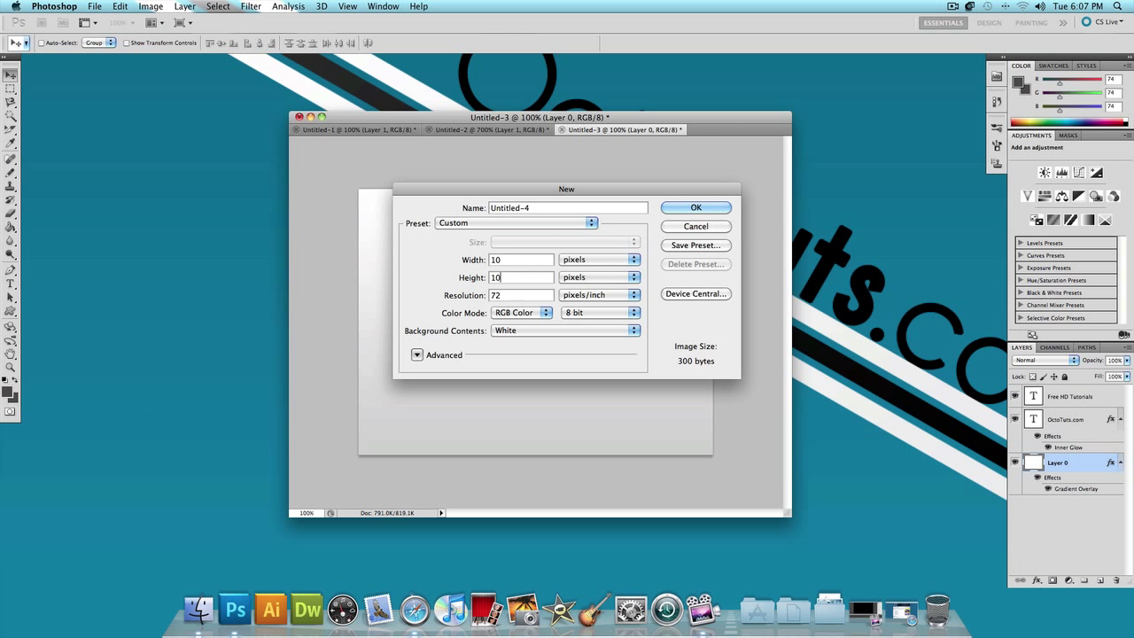
key(Return)
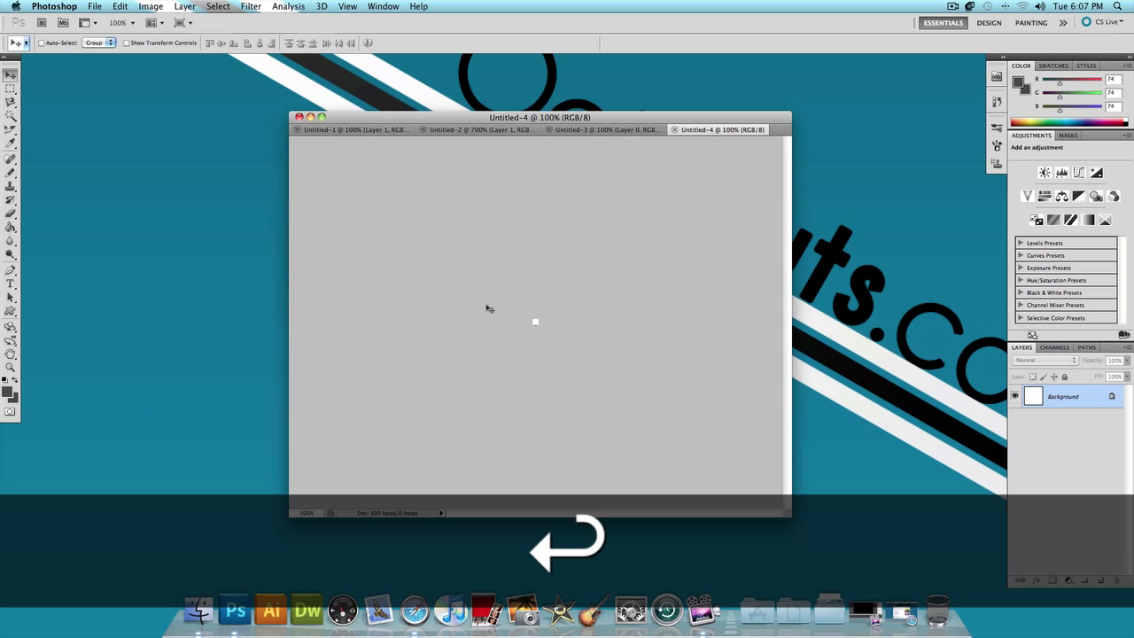
Zoom the tiny canvas to 800% and enlarge its window.
key(z)
click(473, 317)
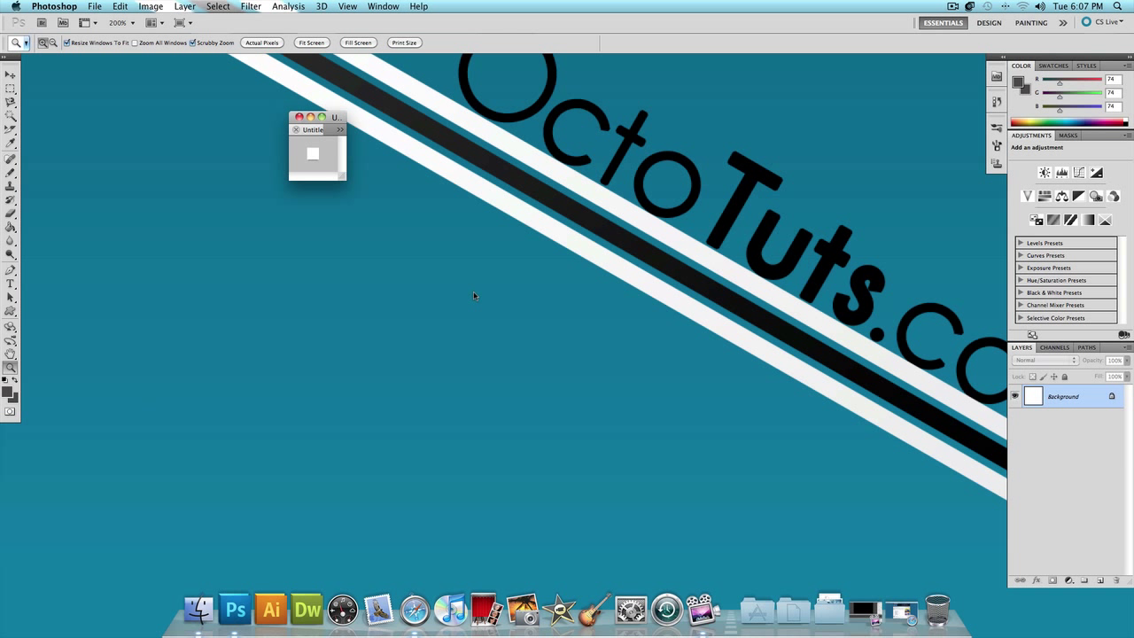
drag(329, 154, 503, 325)
drag(368, 217, 548, 347)
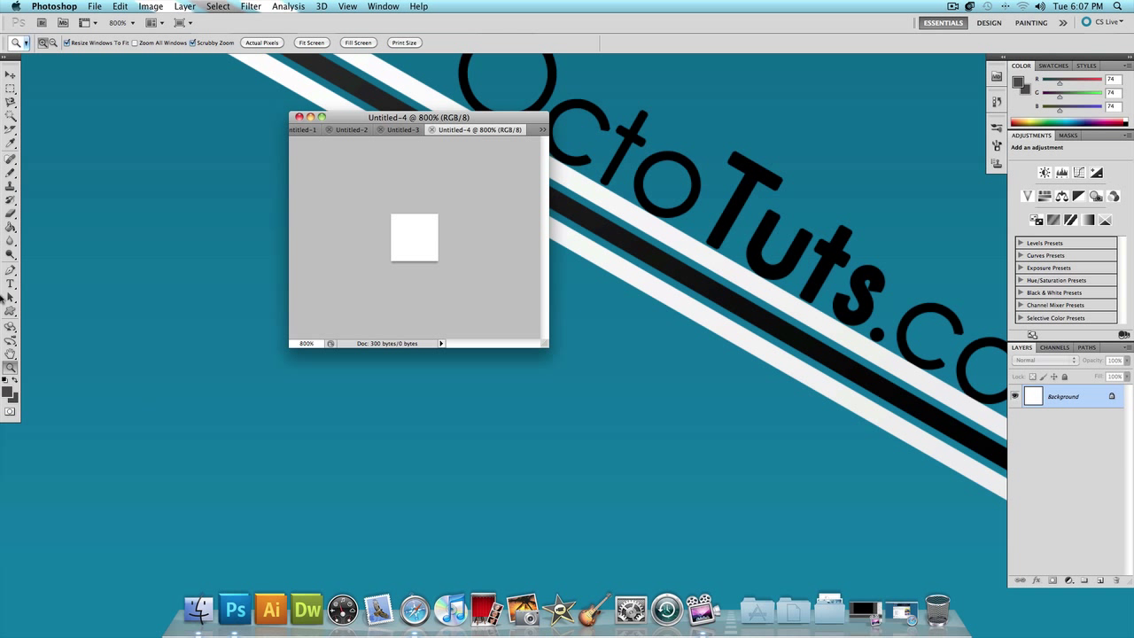
Reset default colours and fill the 10×10 square with black.
click(7, 379)
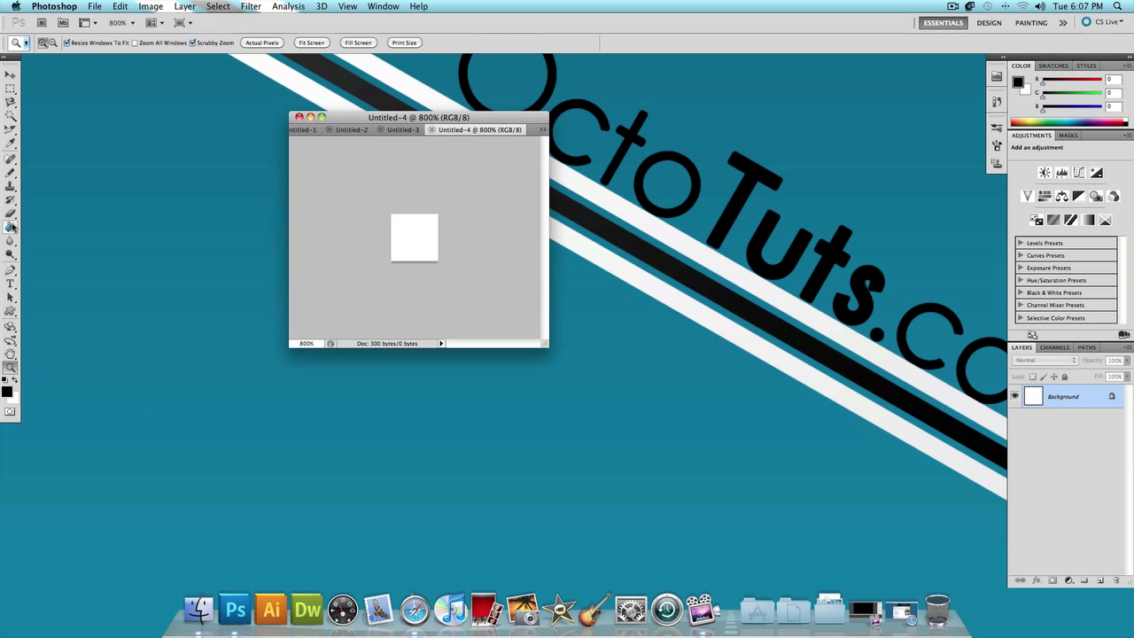
click(10, 228)
click(411, 234)
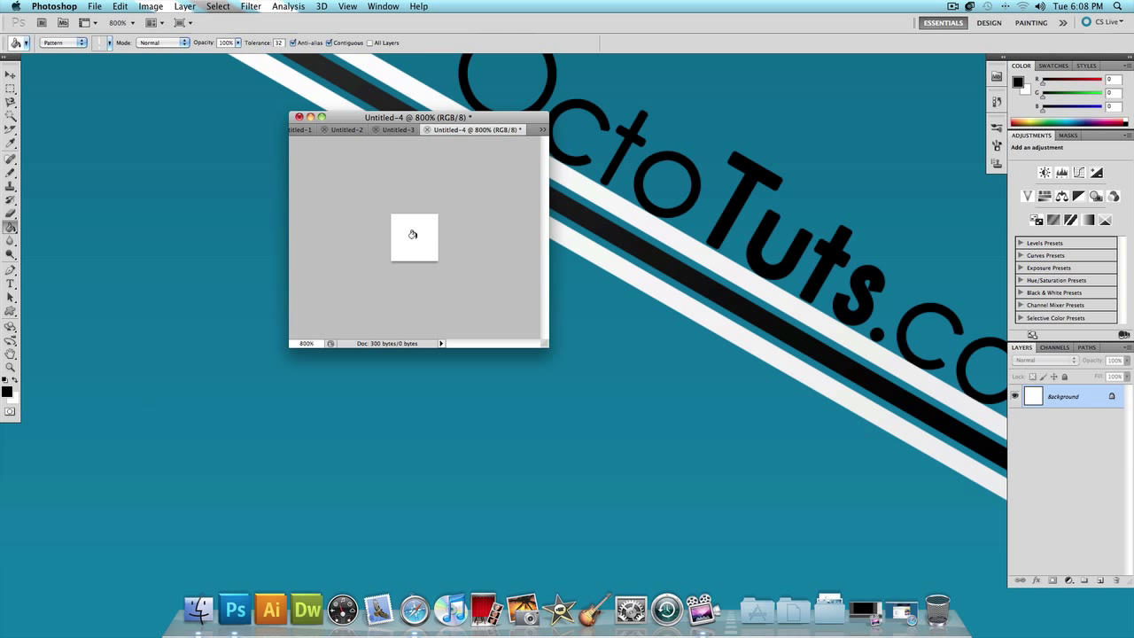
click(415, 238)
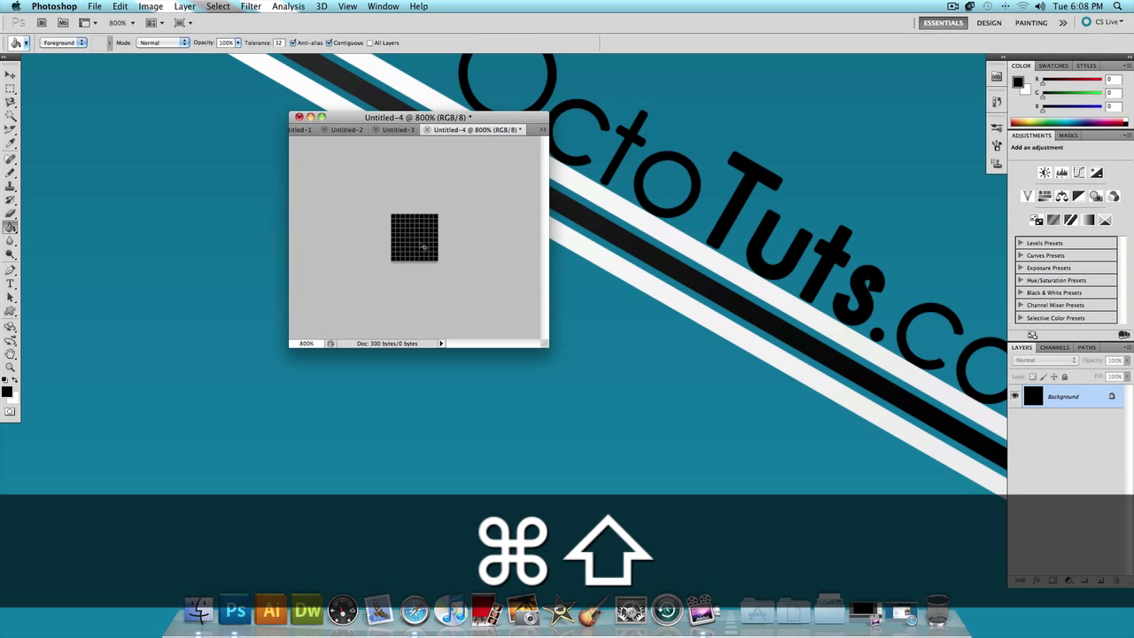
On a new layer, draw the top half white with the Pencil.
key(super+shift+n)
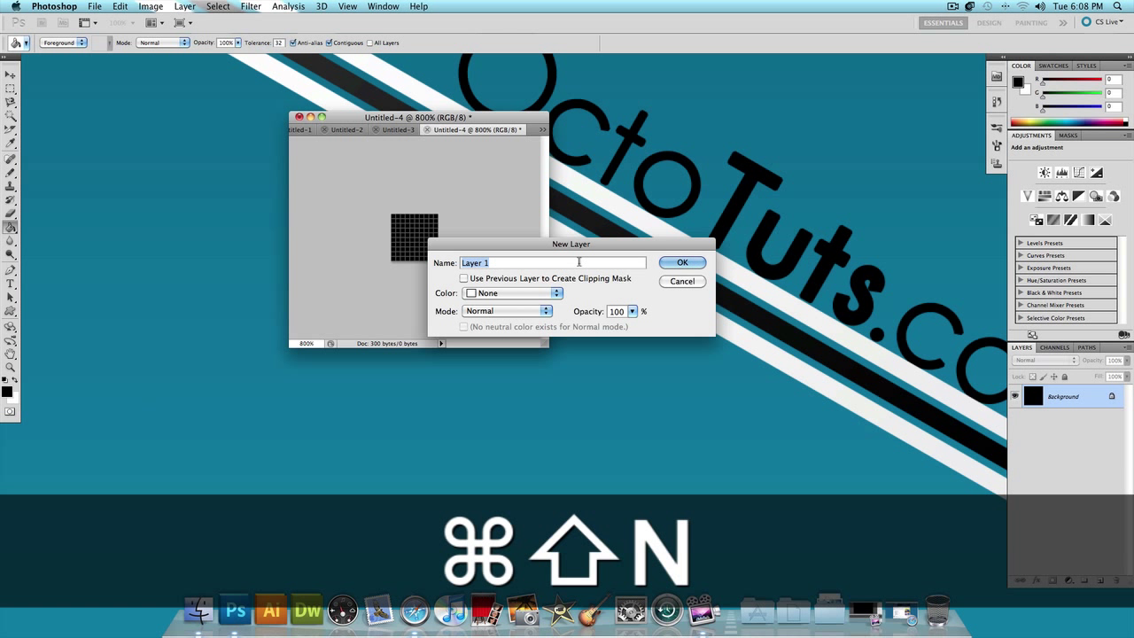
click(671, 264)
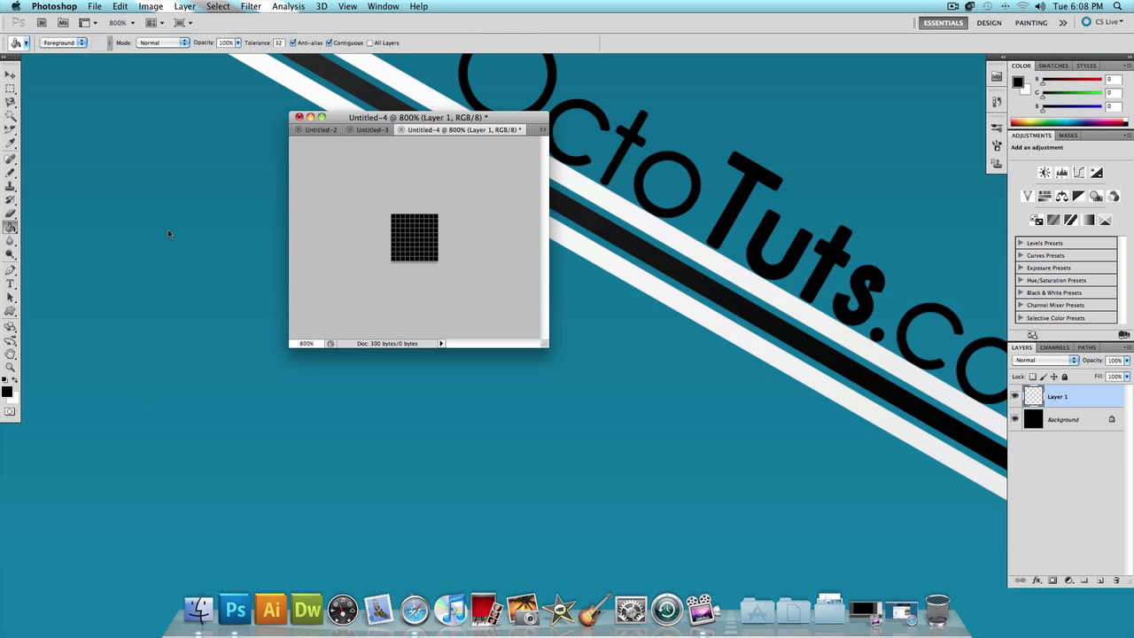
click(11, 177)
click(36, 171)
click(11, 173)
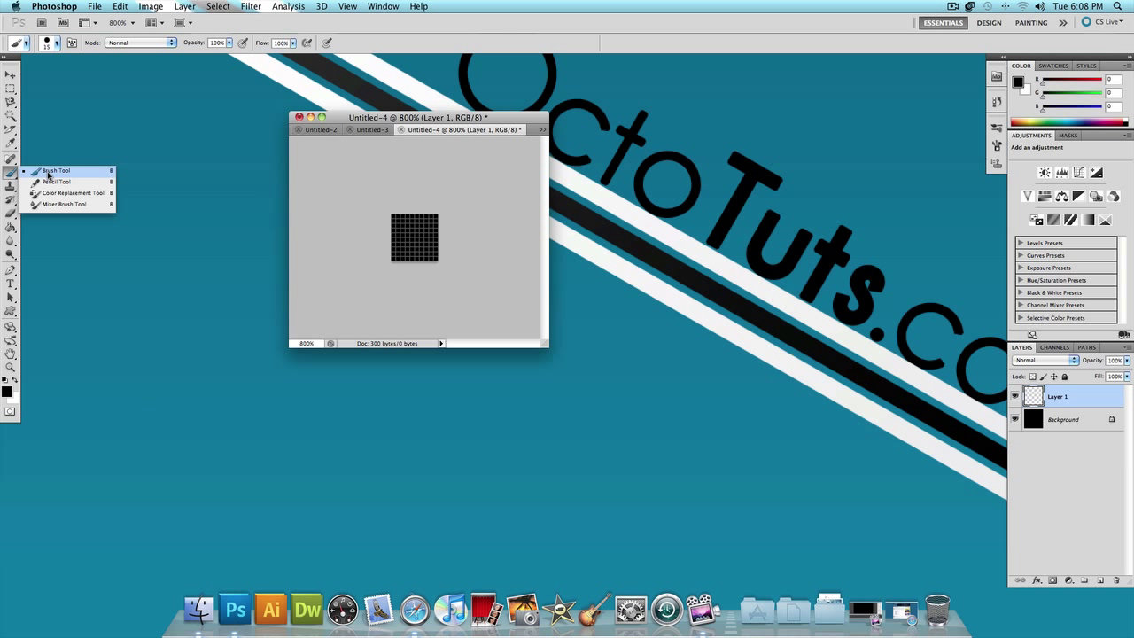
click(50, 183)
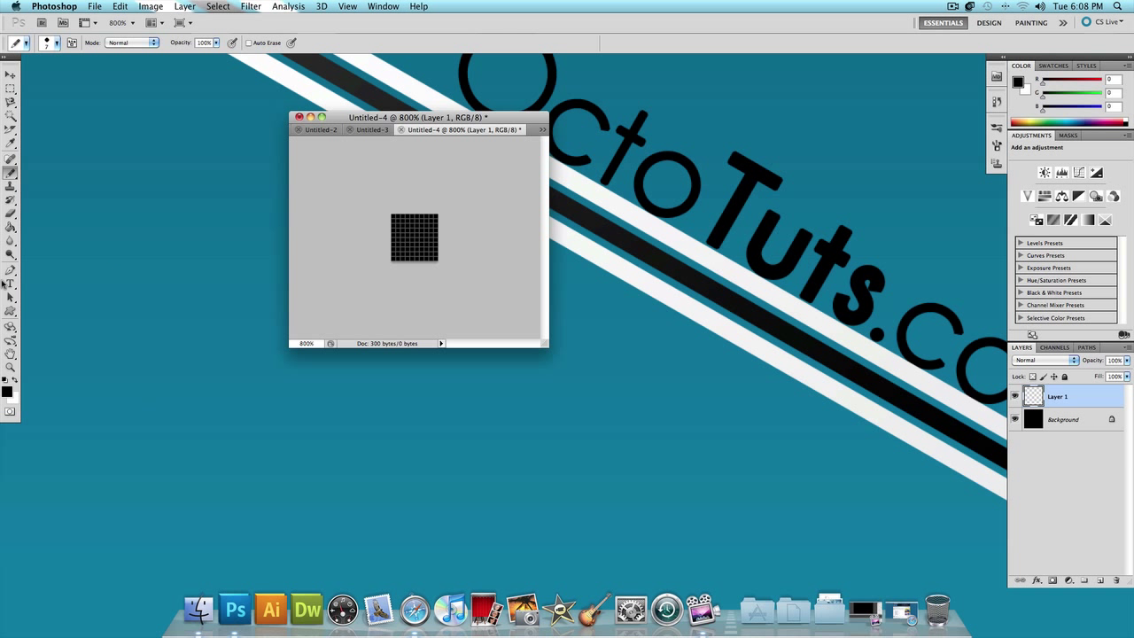
click(13, 380)
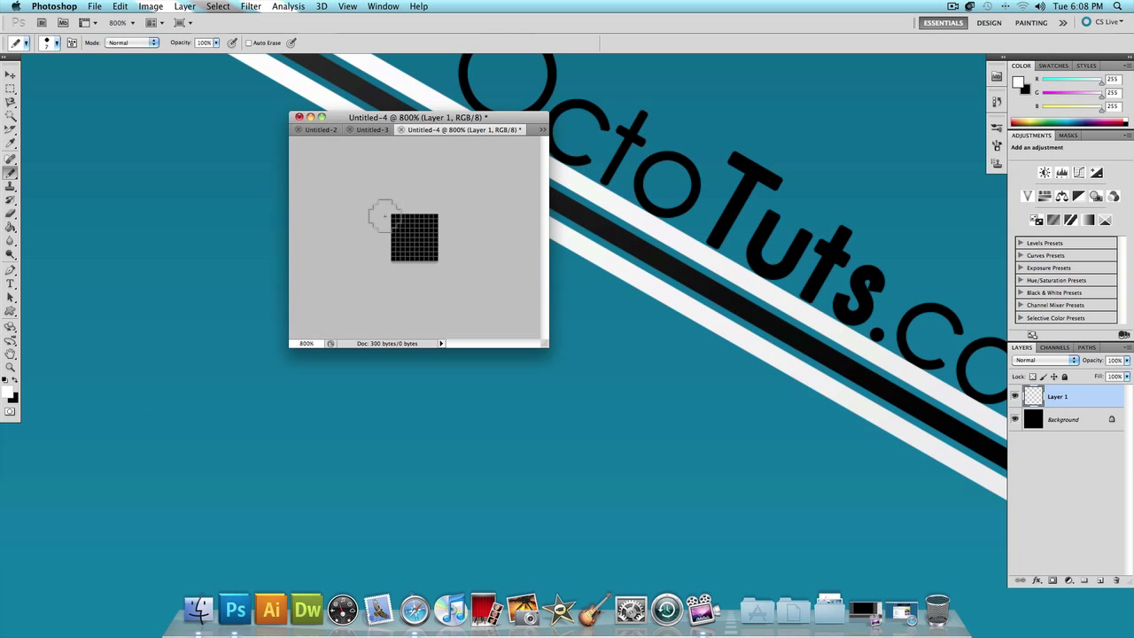
drag(383, 217, 541, 246)
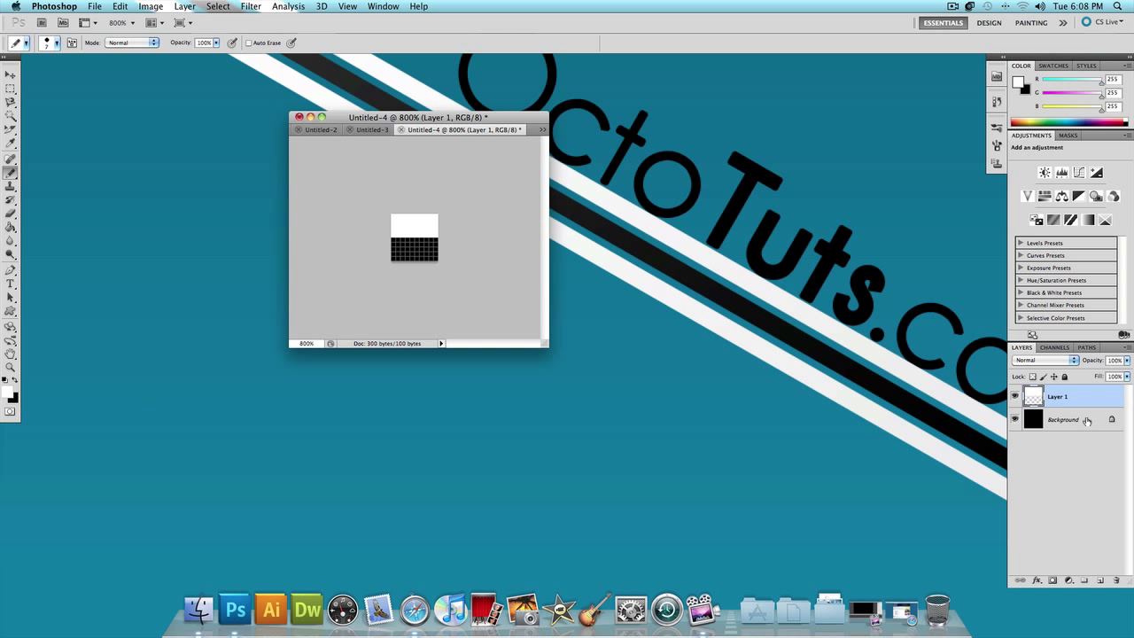
Delete the black Background, define the tile as a pattern, and return to the banner.
drag(1086, 421, 1116, 575)
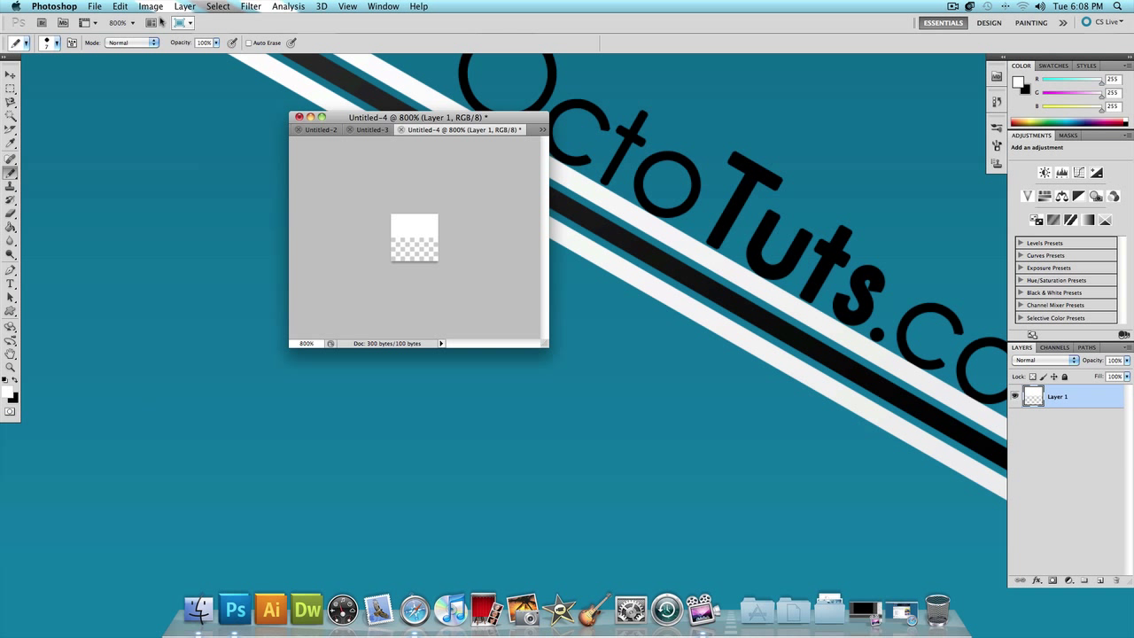
click(119, 7)
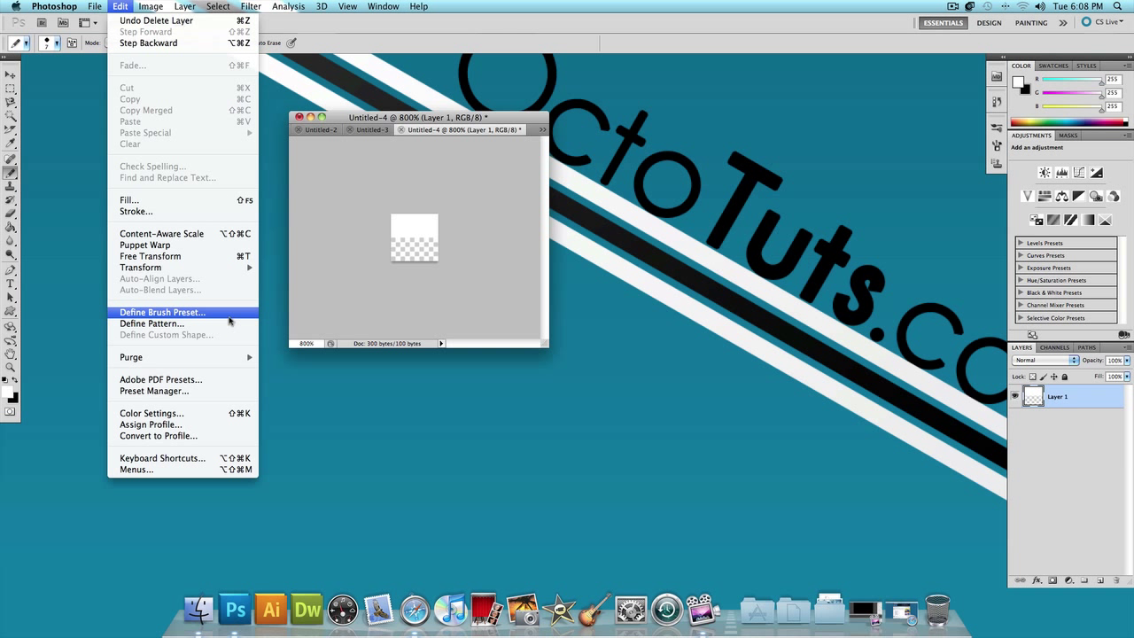
click(223, 324)
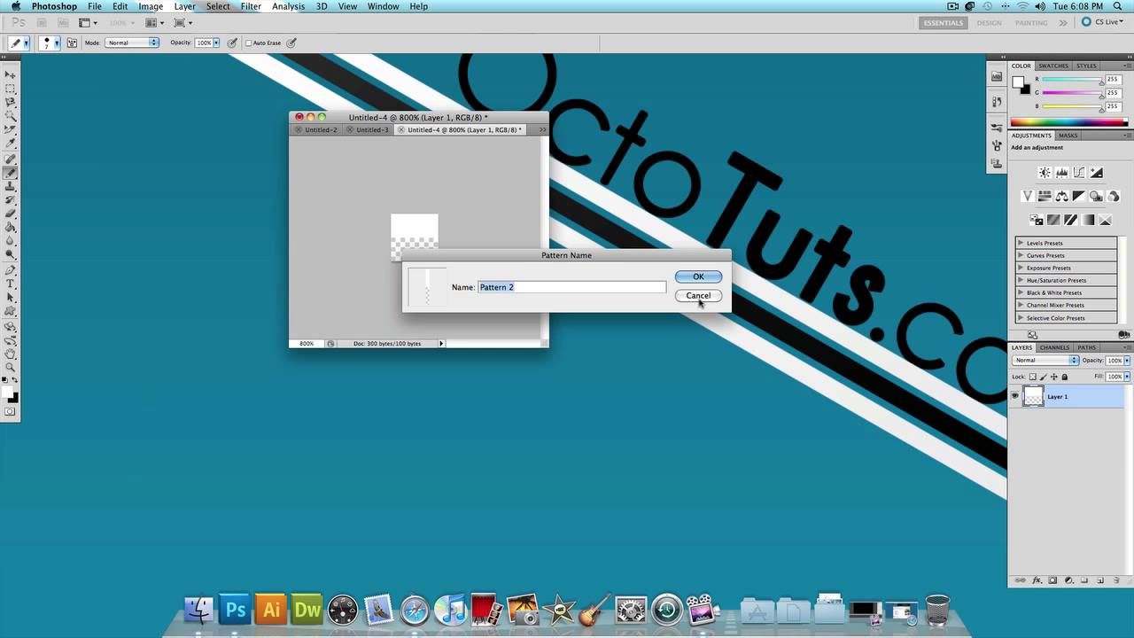
click(698, 277)
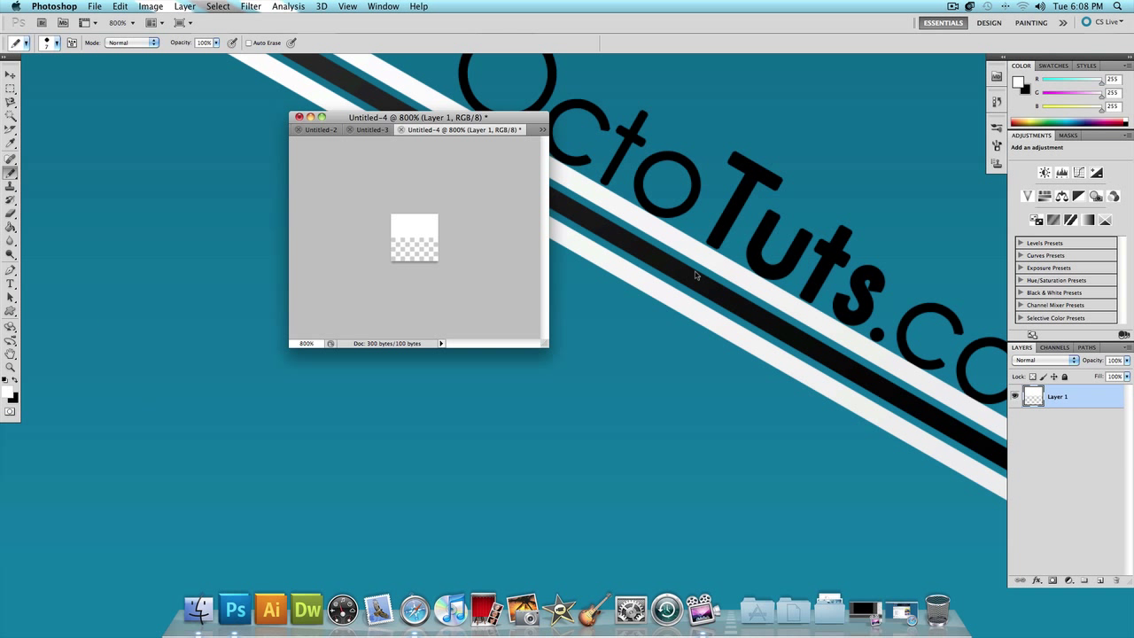
click(317, 133)
Switch to Untitled-3 and set the Paint Bucket to fill with the new stripe pattern.
click(309, 131)
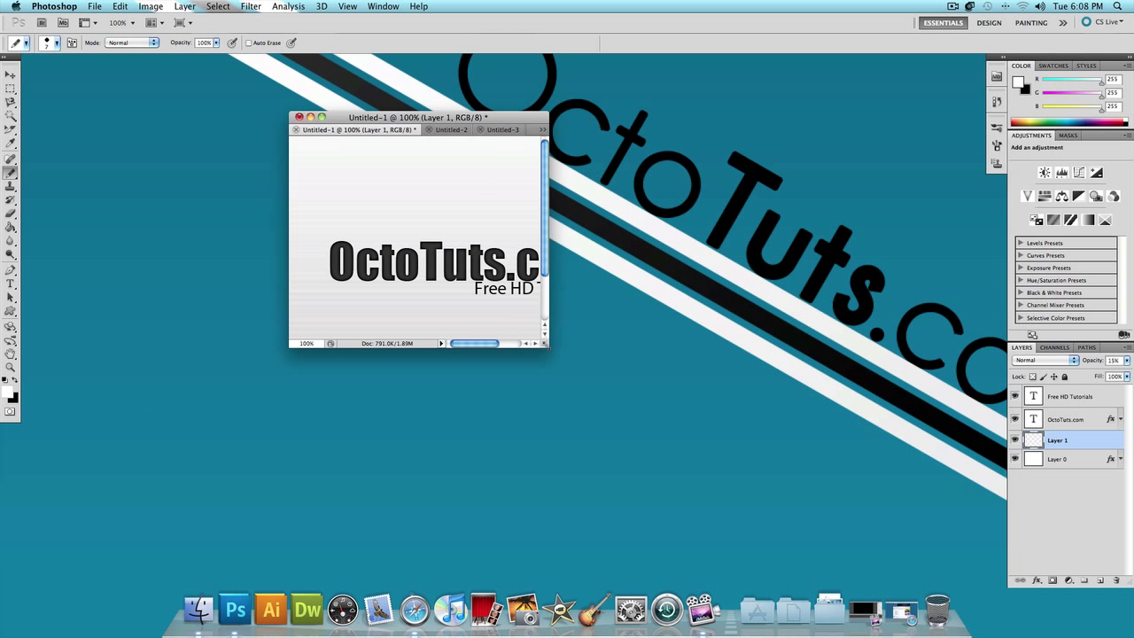
drag(547, 345, 717, 467)
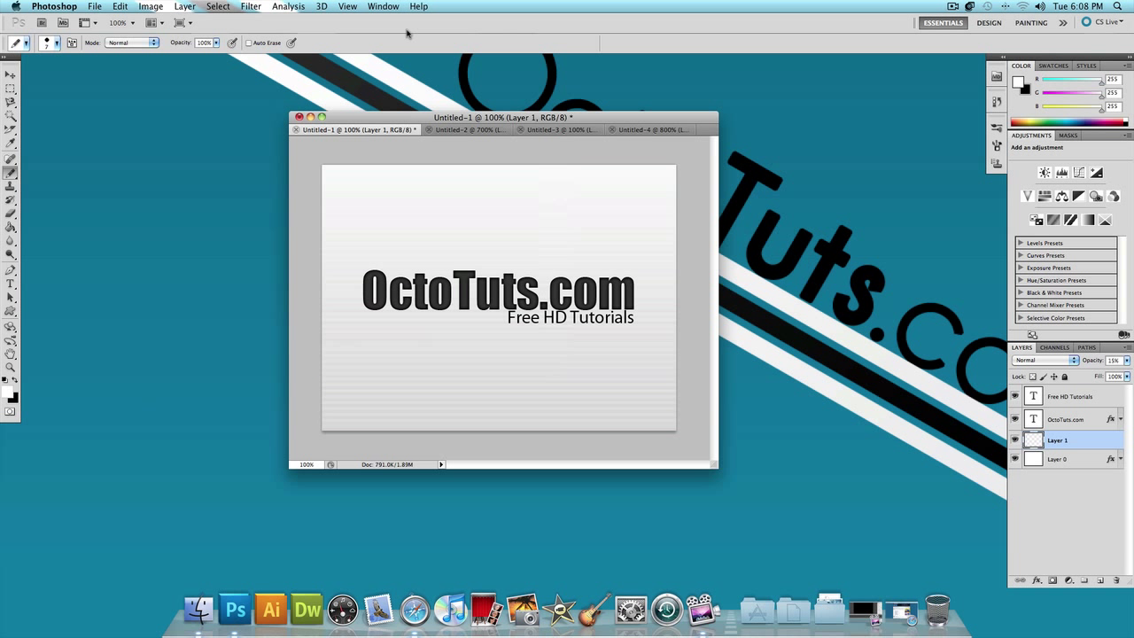
click(549, 129)
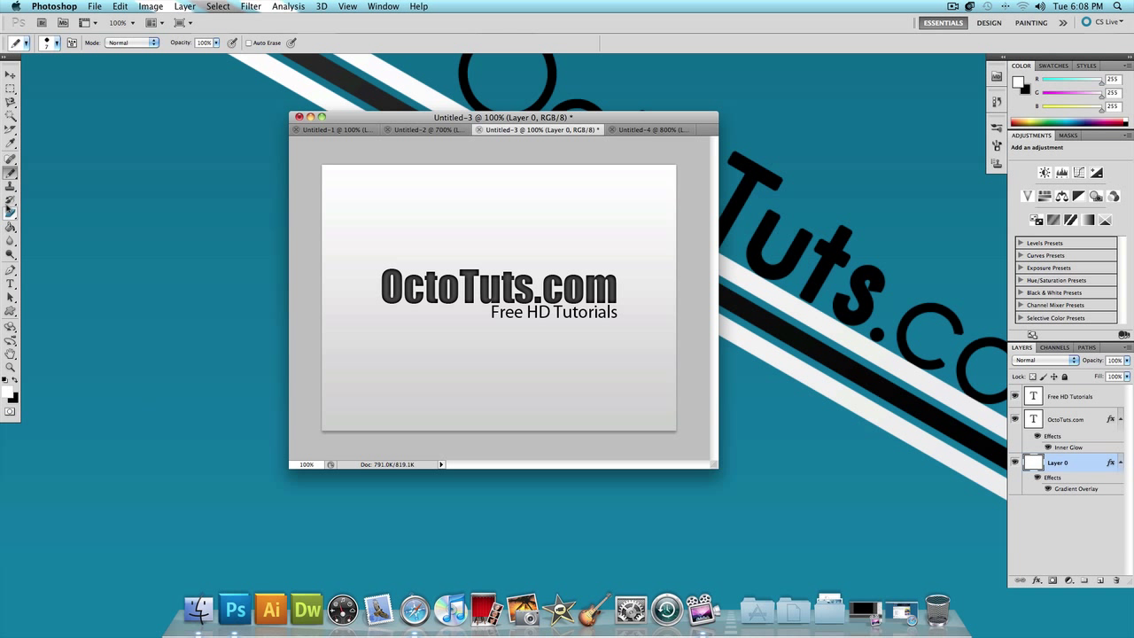
click(11, 227)
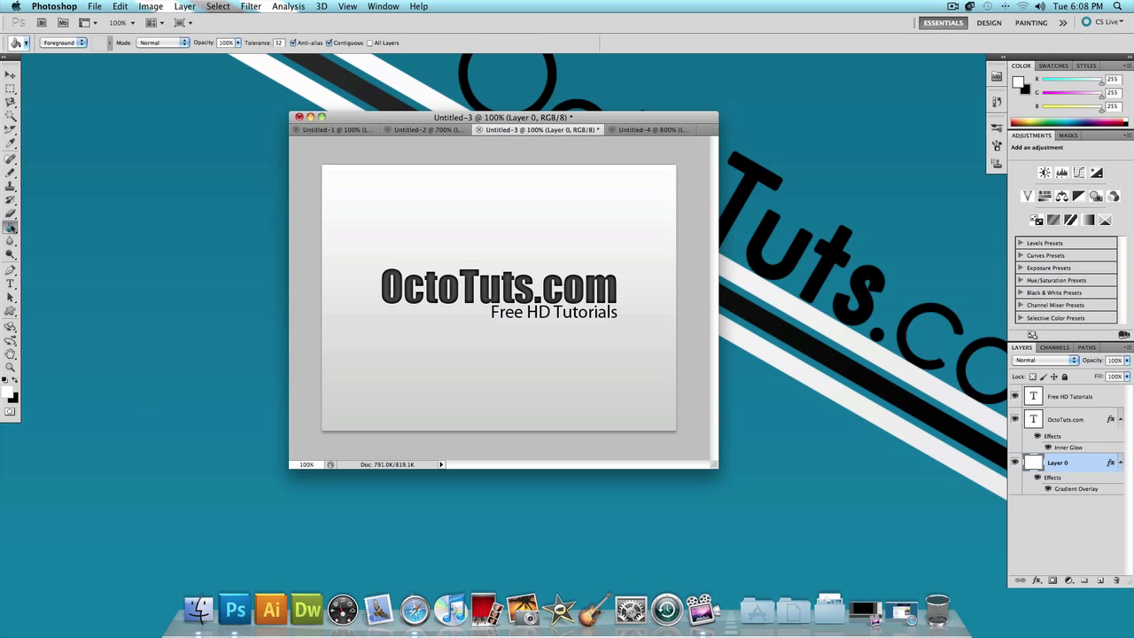
click(78, 44)
click(78, 50)
click(104, 42)
double_click(106, 66)
Fill a new Layer 1 with the stripe pattern.
key(super+shift+n)
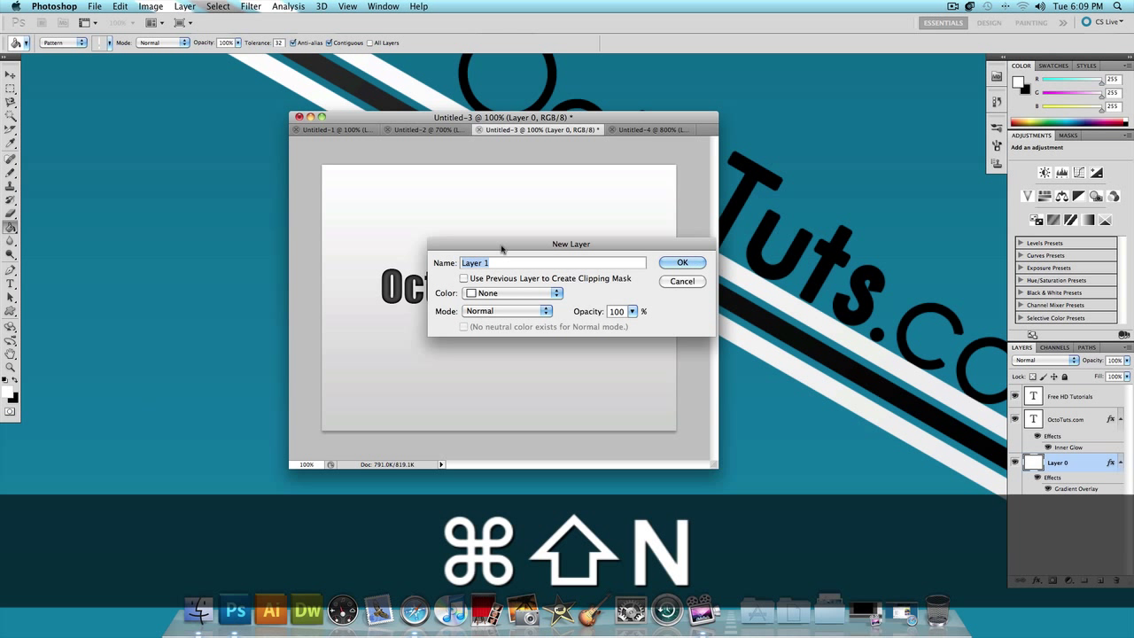
key(Return)
click(498, 242)
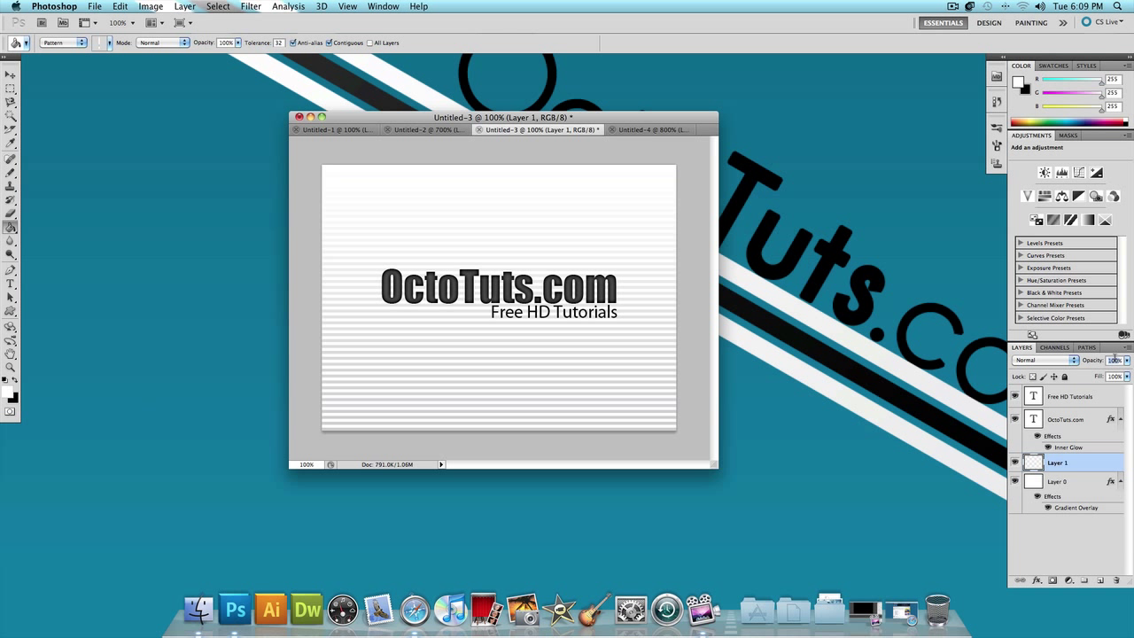
Lower Layer 1's stripe opacity to make it faint, trying 10% then 25%.
text(10)
key(Return)
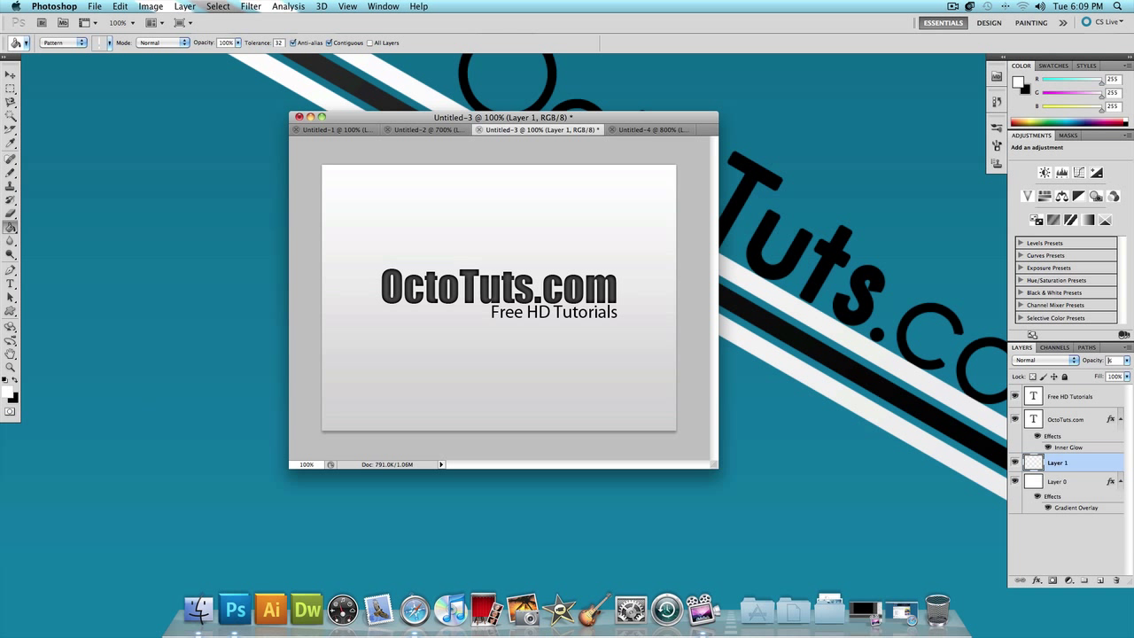
text(25)
key(Return)
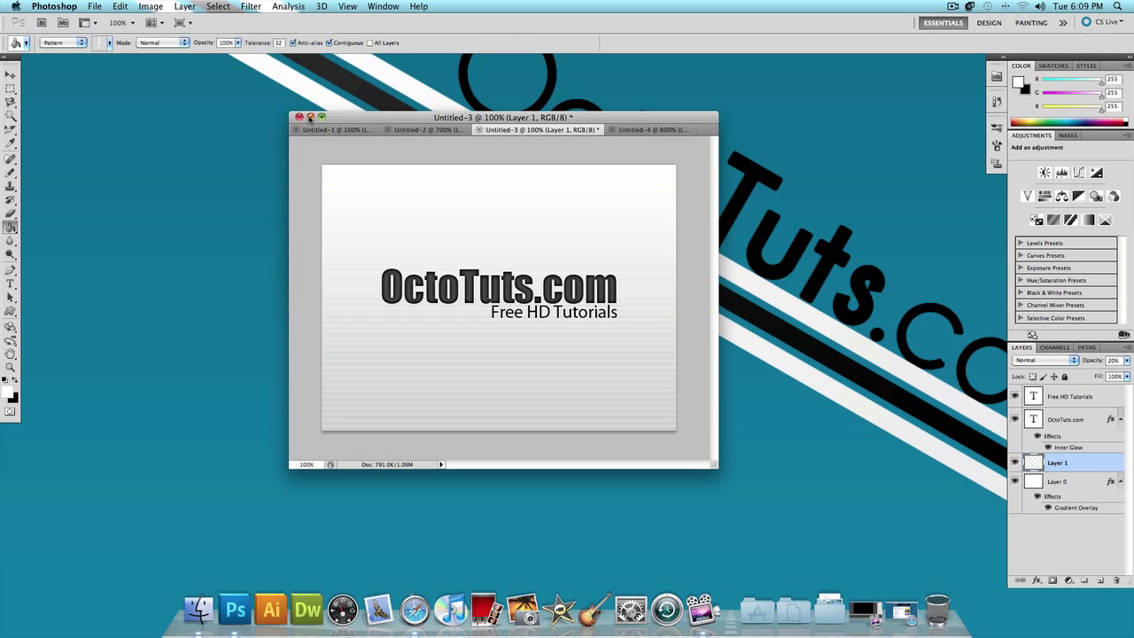
Minimize the Photoshop banner window to reveal the Finder desktop.
click(310, 118)
click(457, 233)
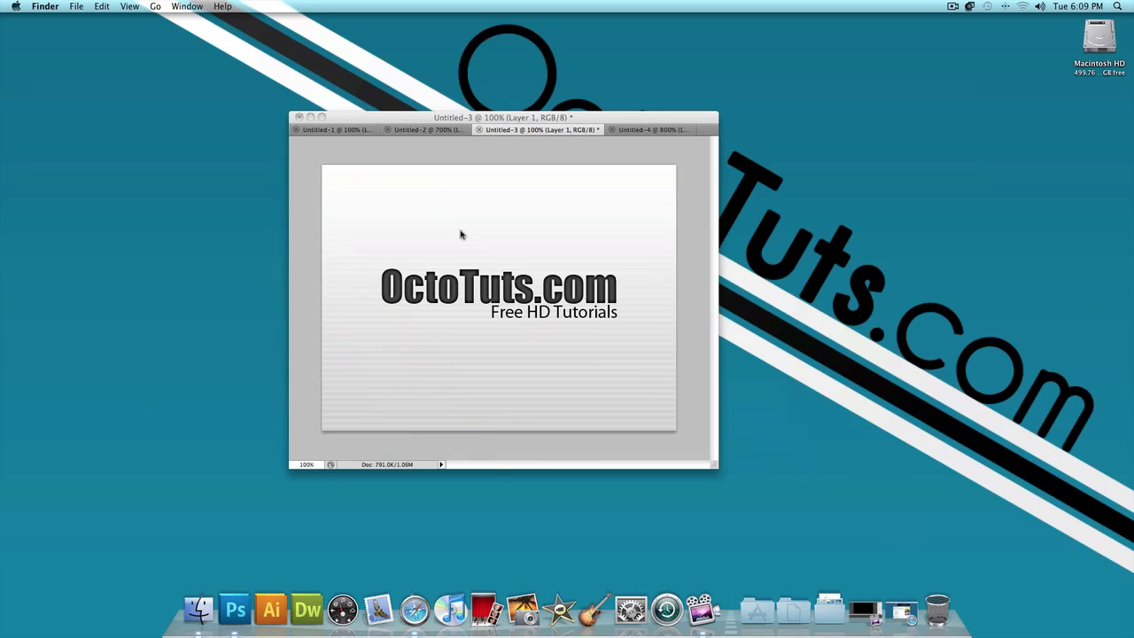
click(309, 117)
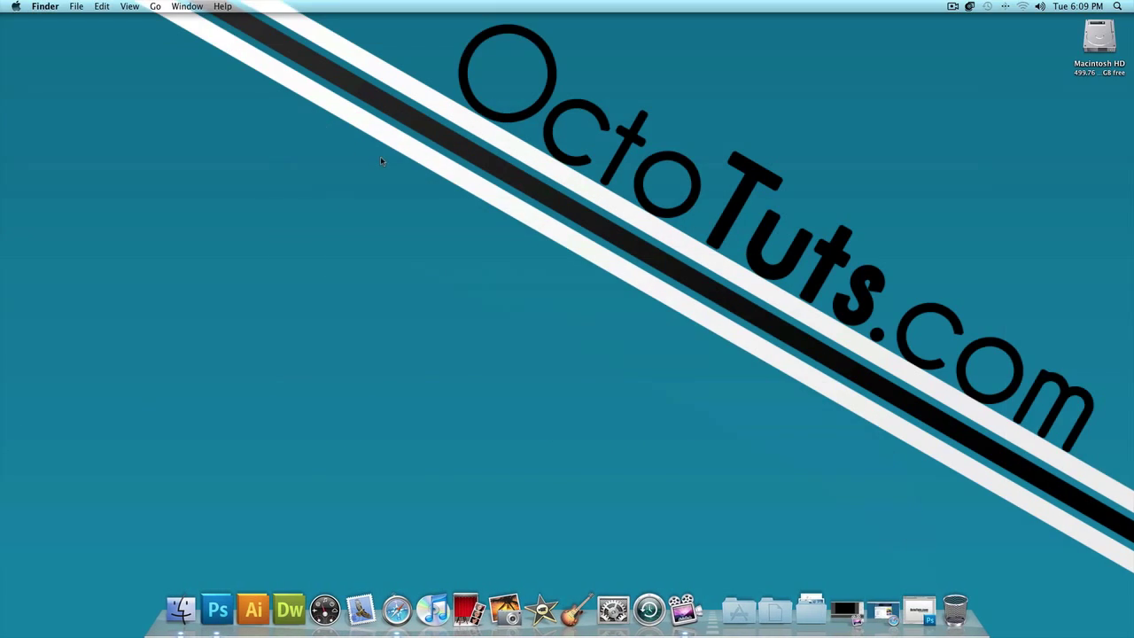